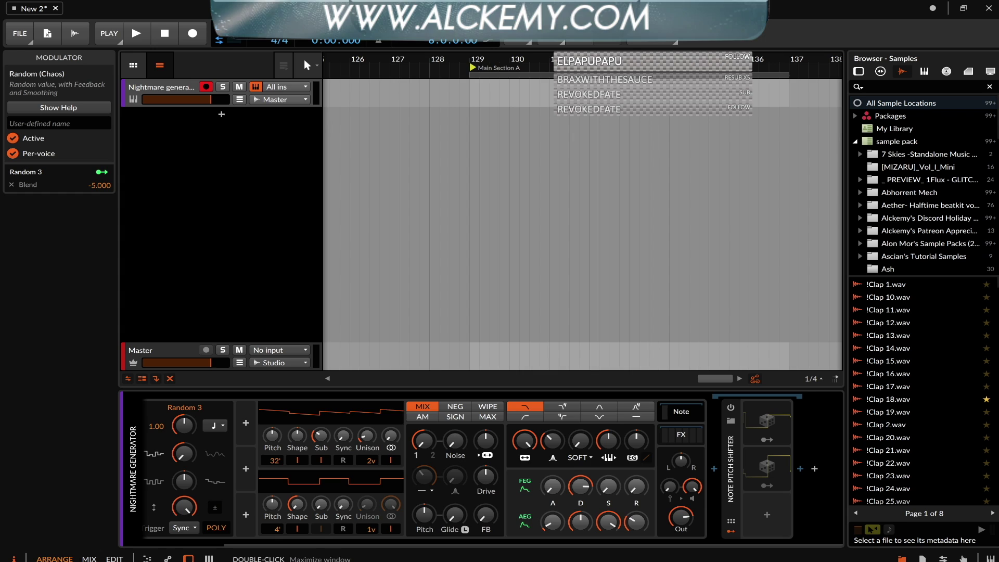
Step: Open the Polysynth's FX chain and disable all 16 effect devices in it
{"action": "scroll", "coordinate": [281, 458], "scroll_direction": "left", "scroll_amount": 3}
{"action": "left_click", "coordinate": [165, 449]}
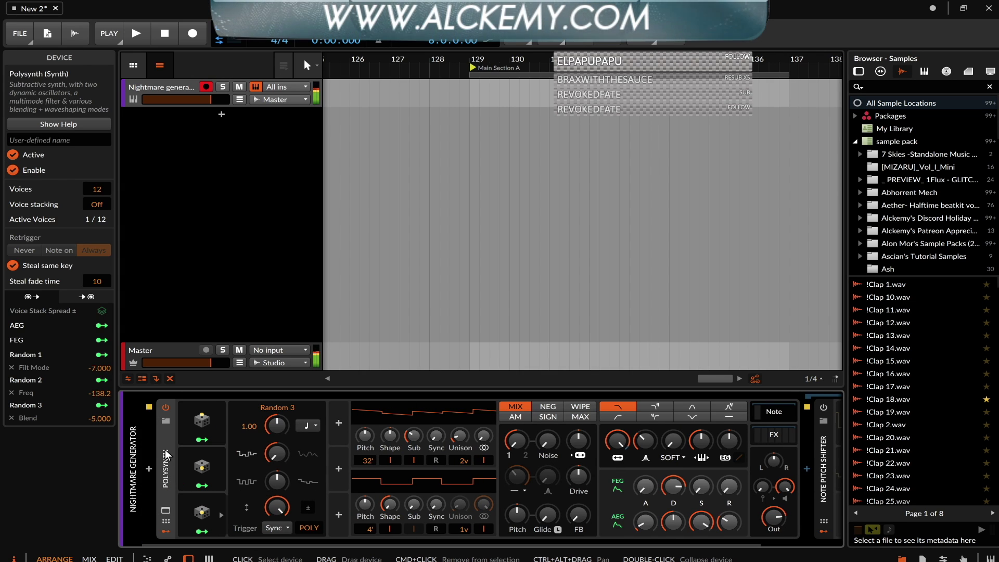
{"action": "scroll", "coordinate": [164, 450], "scroll_direction": "right", "scroll_amount": 3}
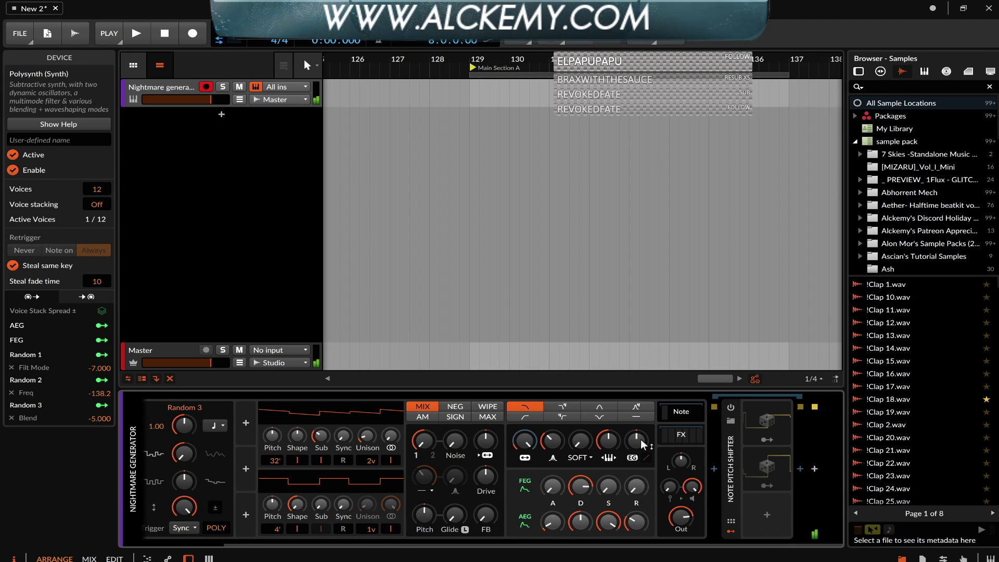
{"action": "left_click", "coordinate": [672, 434]}
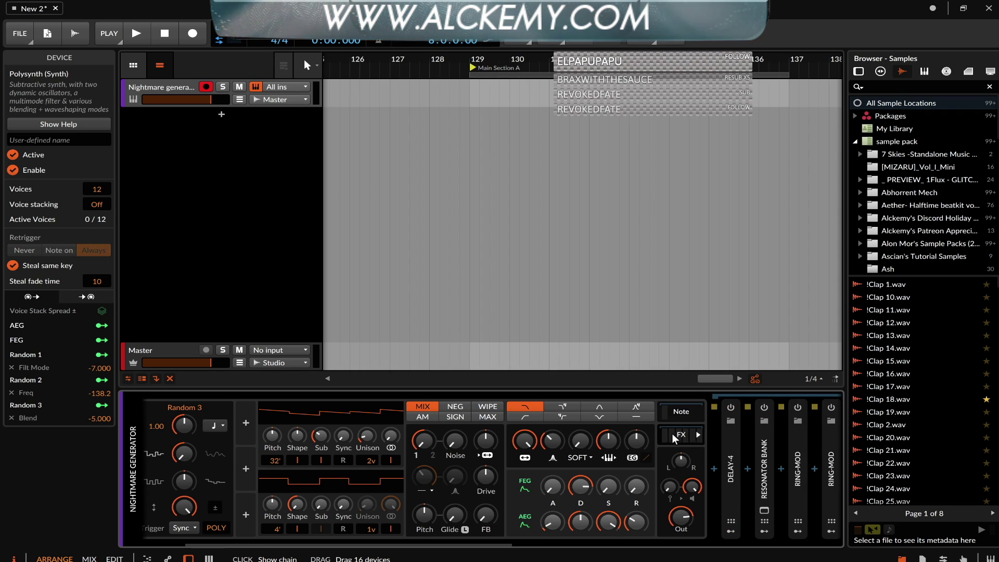
{"action": "scroll", "coordinate": [671, 433], "scroll_direction": "right", "scroll_amount": 4}
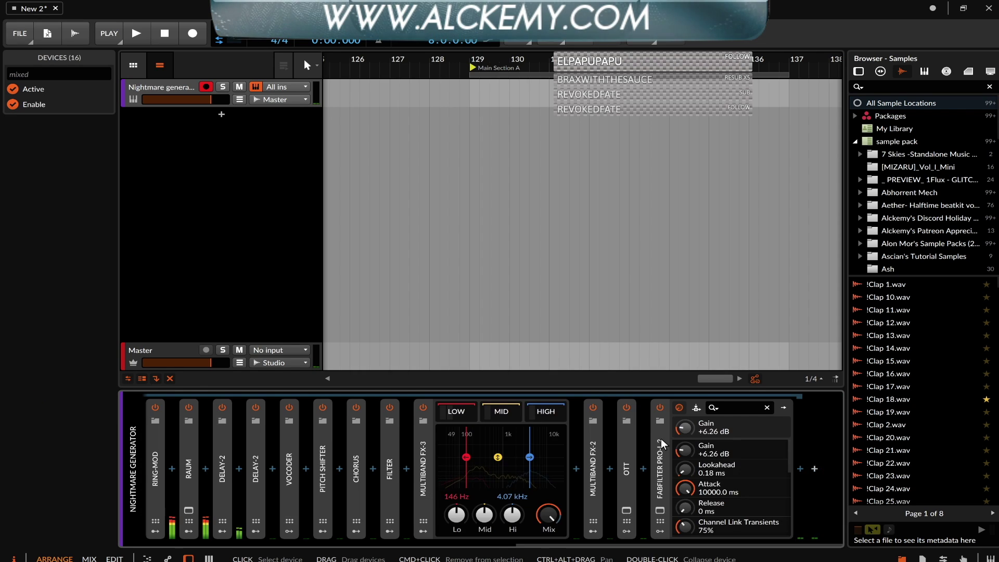
{"action": "scroll", "coordinate": [661, 438], "scroll_direction": "left", "scroll_amount": 7}
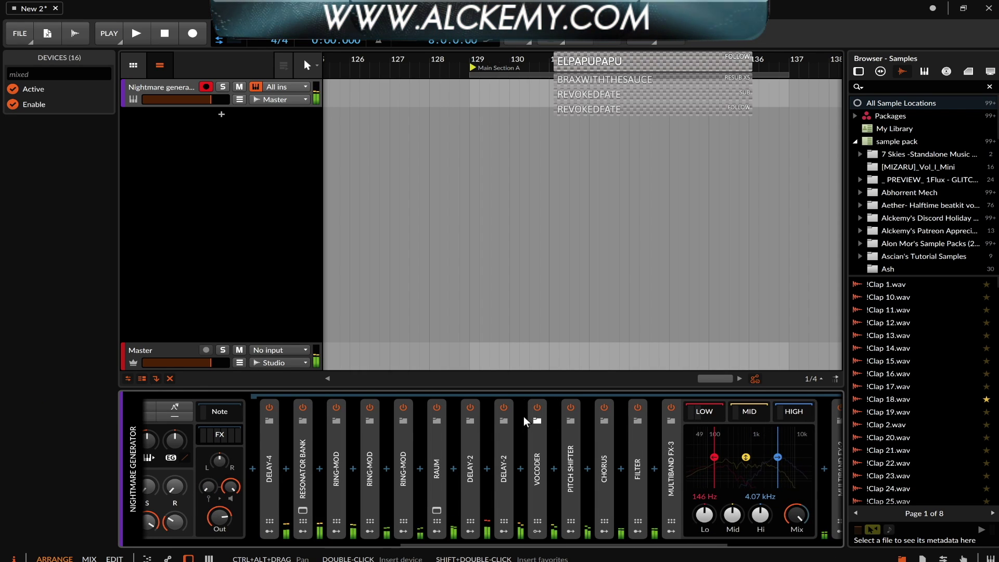
{"action": "left_click", "coordinate": [503, 407]}
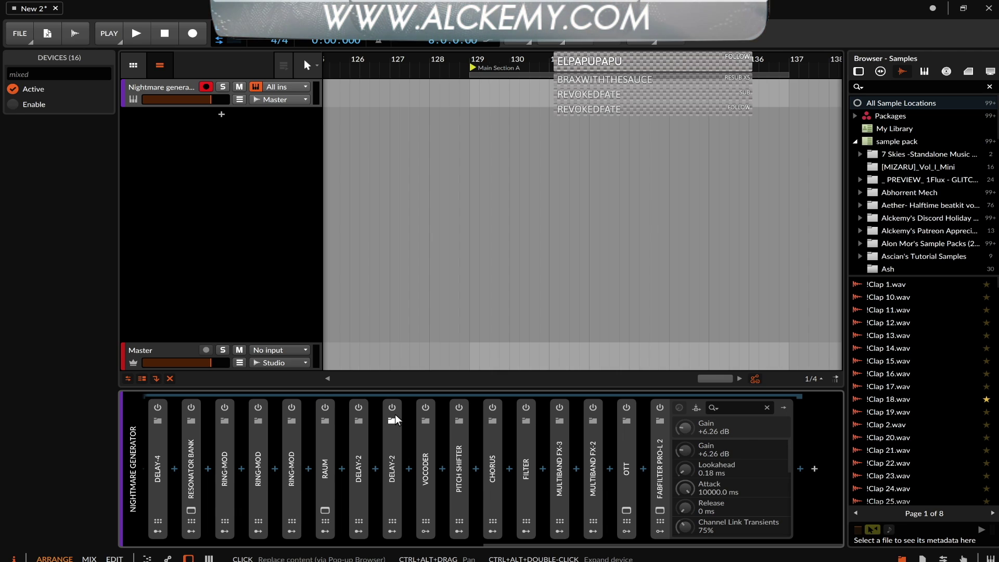
Step: Examine the Polysynth's three Random modulators and which synth parameters each one modulates
{"action": "scroll", "coordinate": [394, 416], "scroll_direction": "left", "scroll_amount": 10}
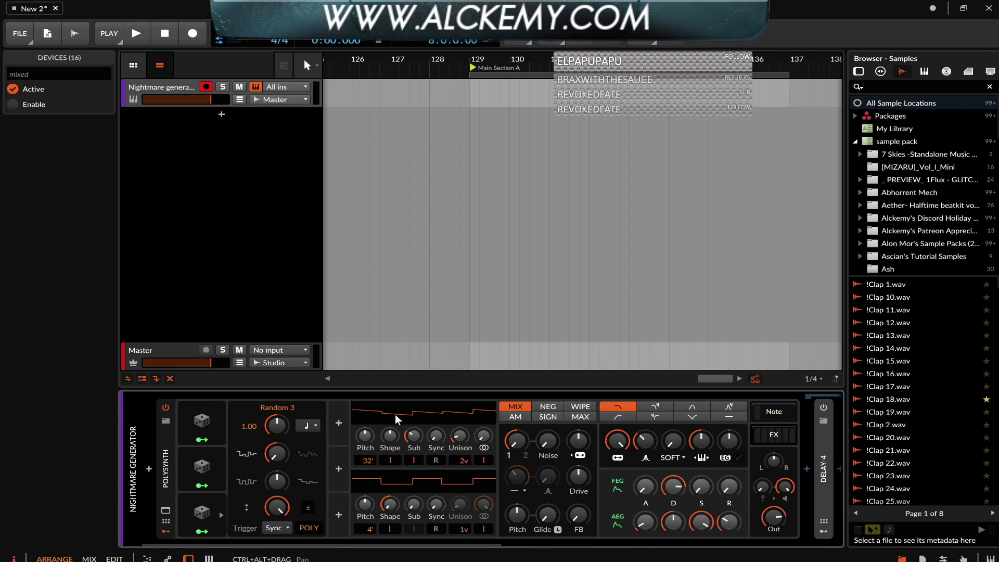
{"action": "scroll", "coordinate": [394, 414], "scroll_direction": "right", "scroll_amount": 3}
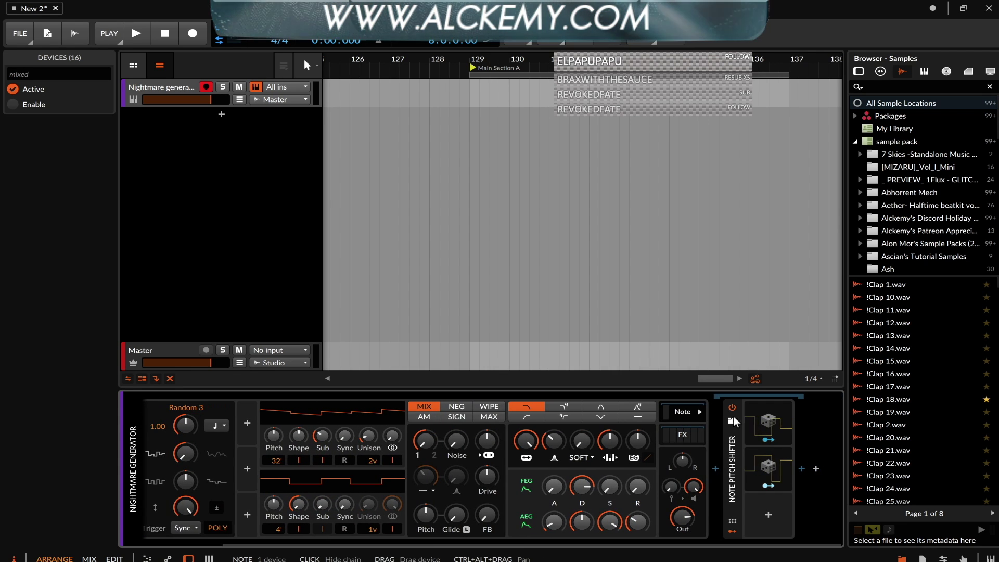
{"action": "scroll", "coordinate": [532, 447], "scroll_direction": "left", "scroll_amount": 3}
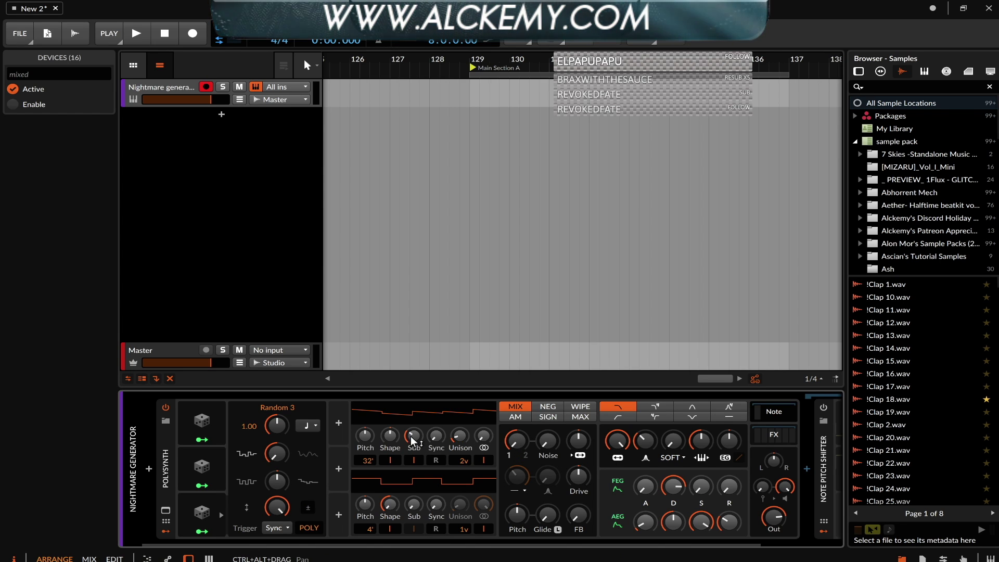
{"action": "left_click", "coordinate": [201, 423]}
{"action": "left_click", "coordinate": [200, 471]}
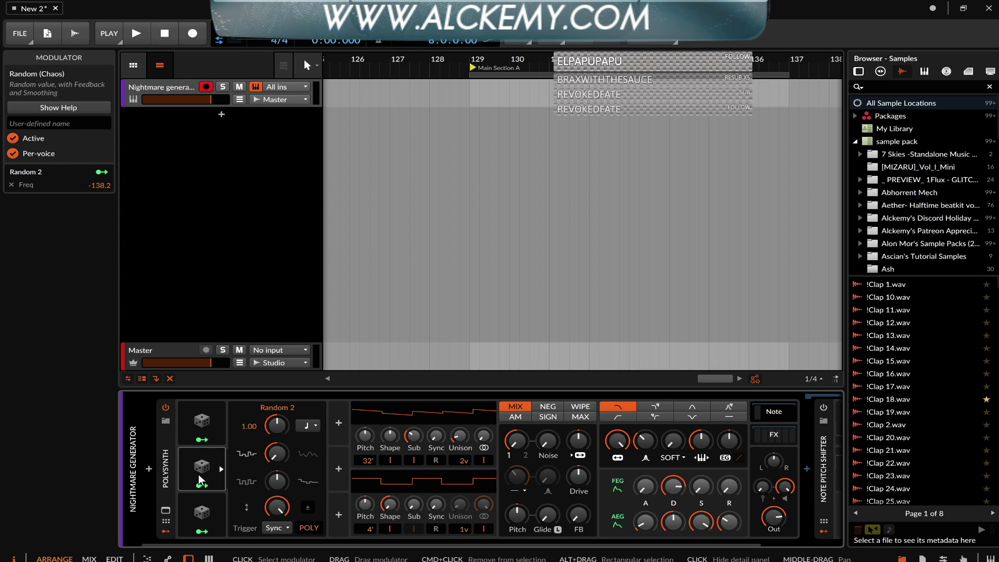
{"action": "left_click", "coordinate": [197, 429]}
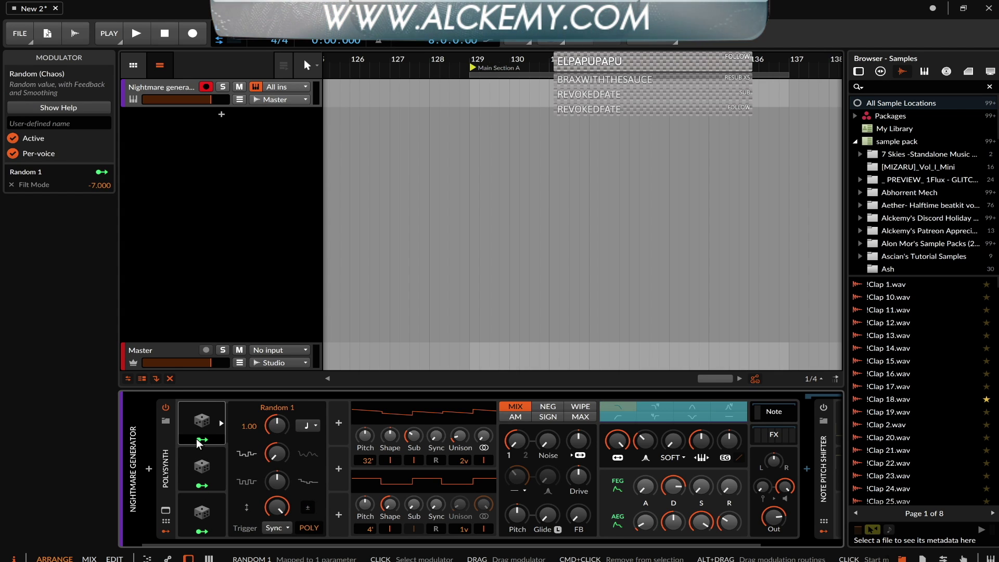
{"action": "left_click", "coordinate": [214, 471]}
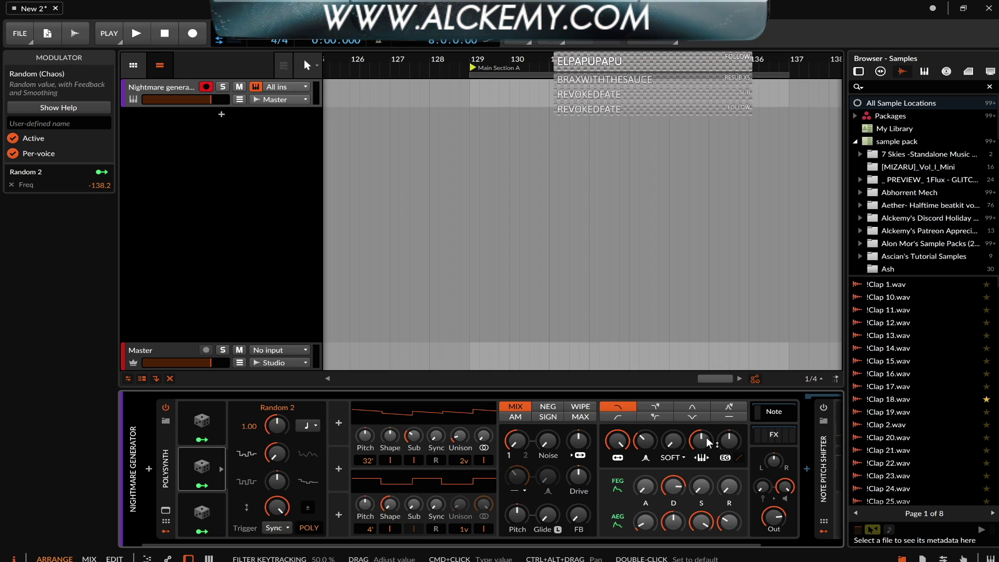
{"action": "left_click", "coordinate": [207, 517]}
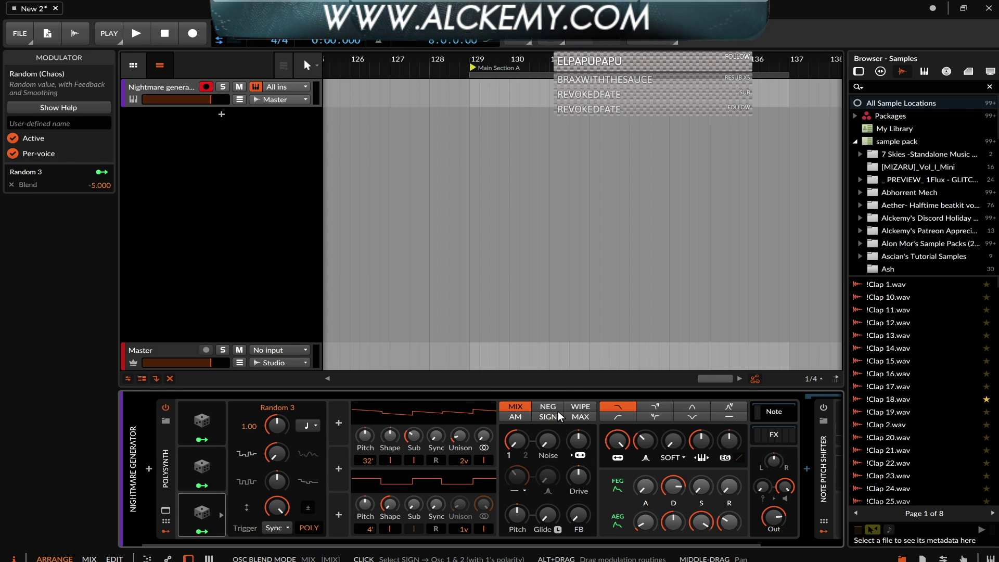
Step: Enable the Note Pitch Shifter in the Polysynth's note chain and check its octave, semitone and fine controls
{"action": "scroll", "coordinate": [557, 411], "scroll_direction": "right", "scroll_amount": 3}
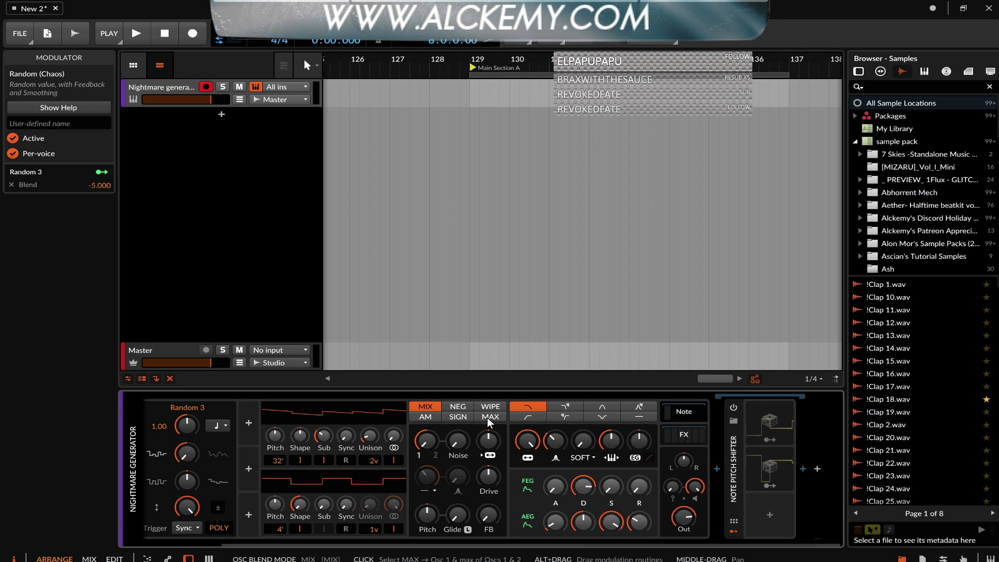
{"action": "left_click", "coordinate": [727, 431]}
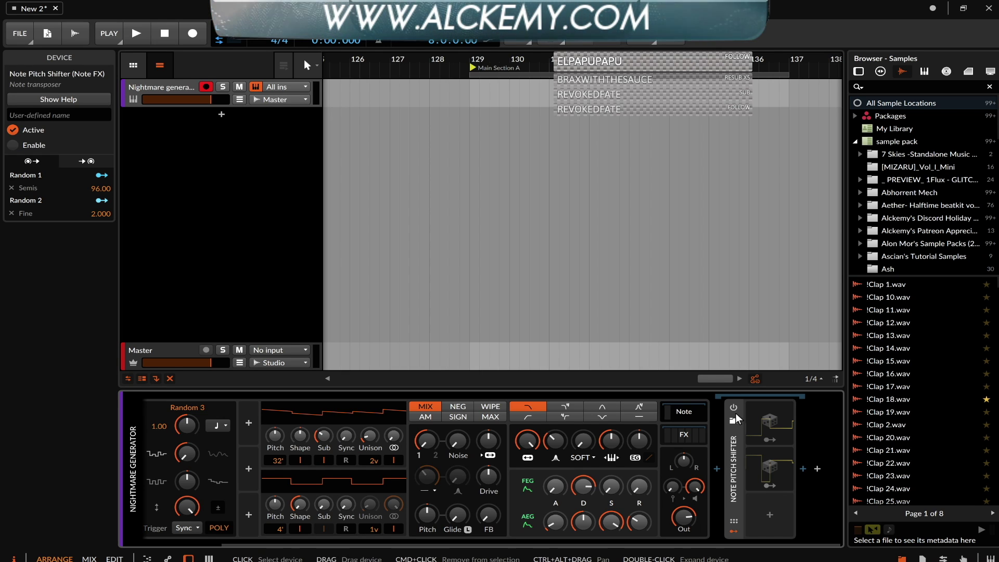
{"action": "left_click", "coordinate": [733, 407]}
{"action": "left_click", "coordinate": [732, 442]}
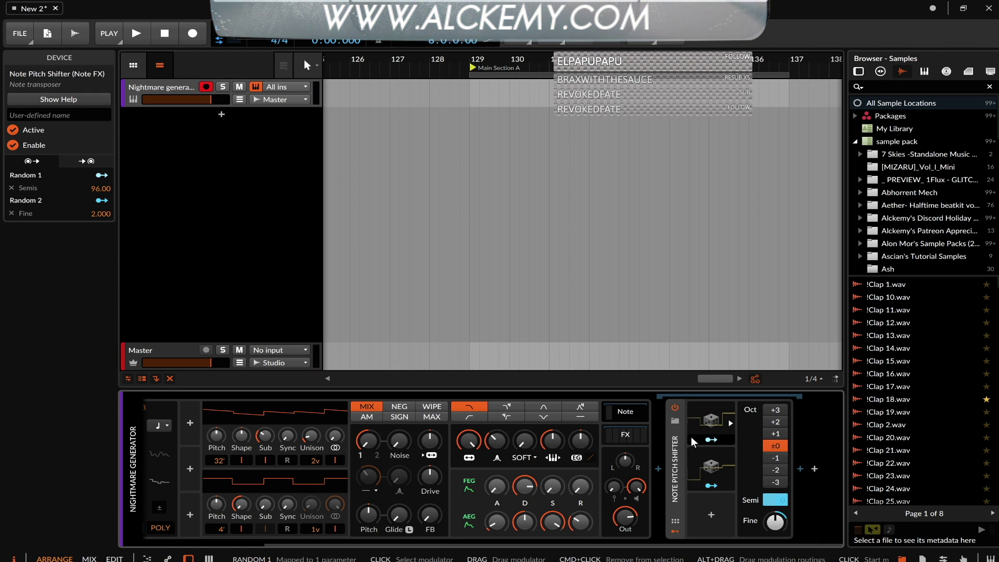
{"action": "double_click", "coordinate": [673, 438]}
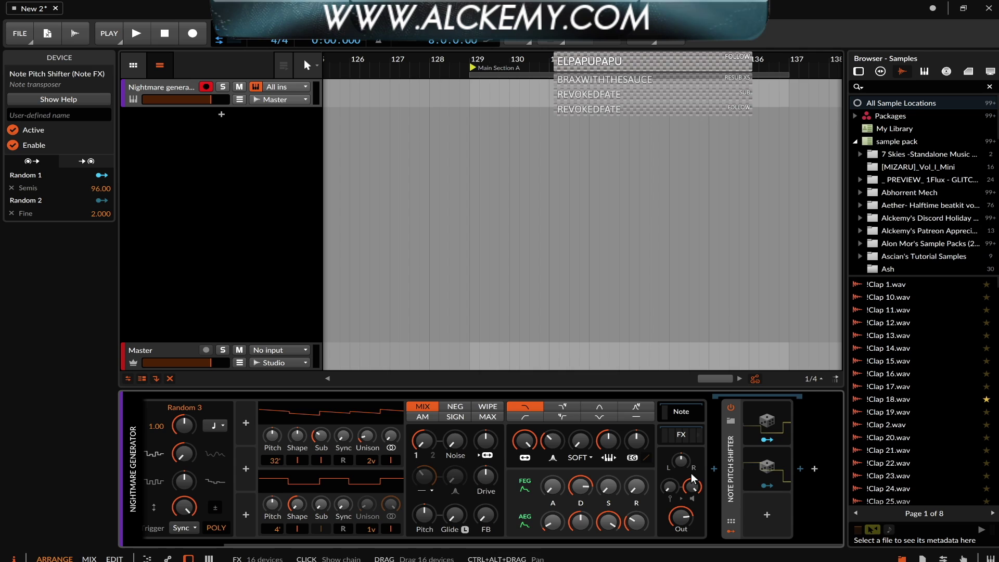
Step: Return to the Polysynth's FX chain, enable Delay-4 and expand it with its modulators shown
{"action": "left_click", "coordinate": [669, 432]}
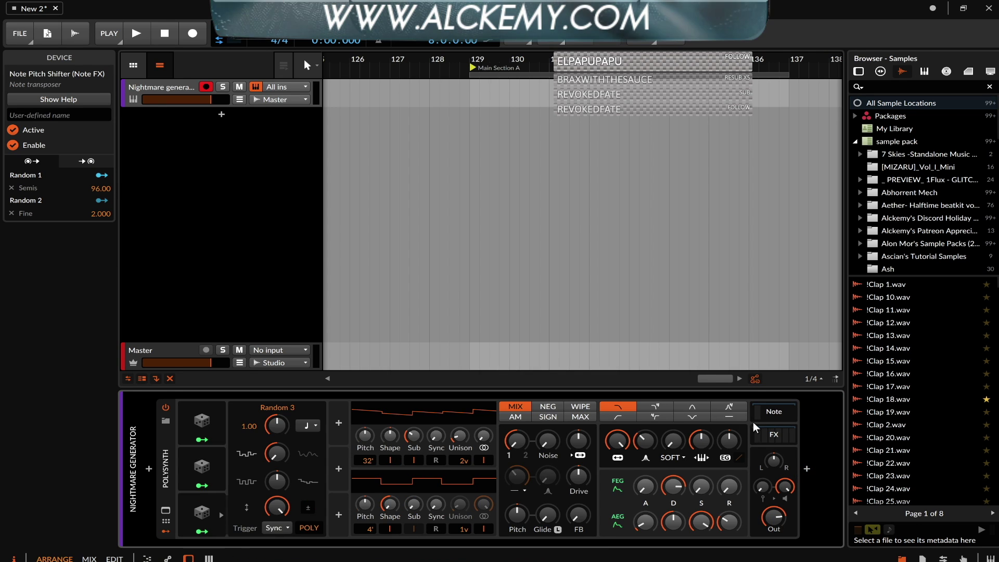
{"action": "left_click", "coordinate": [745, 456]}
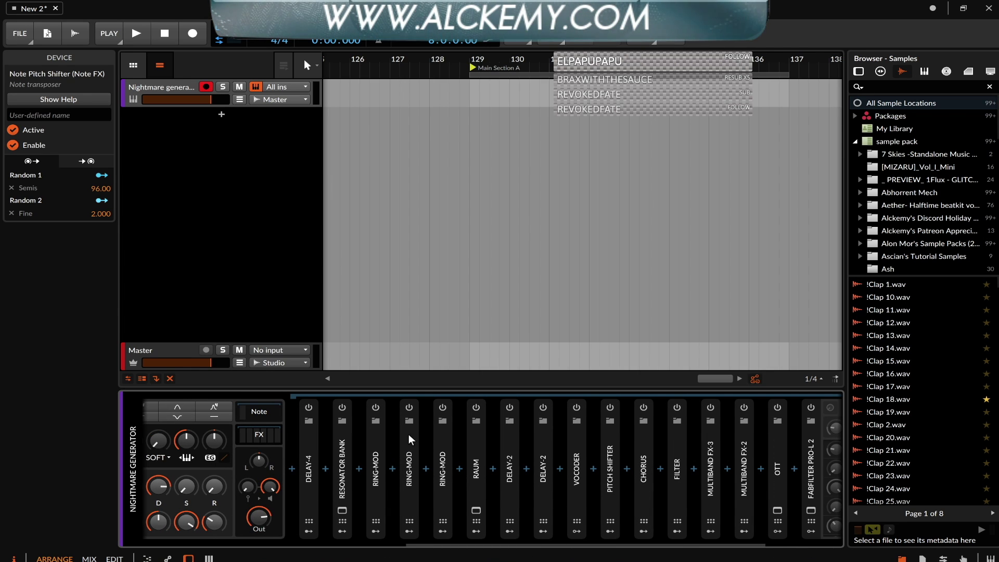
{"action": "scroll", "coordinate": [411, 435], "scroll_direction": "right", "scroll_amount": 1}
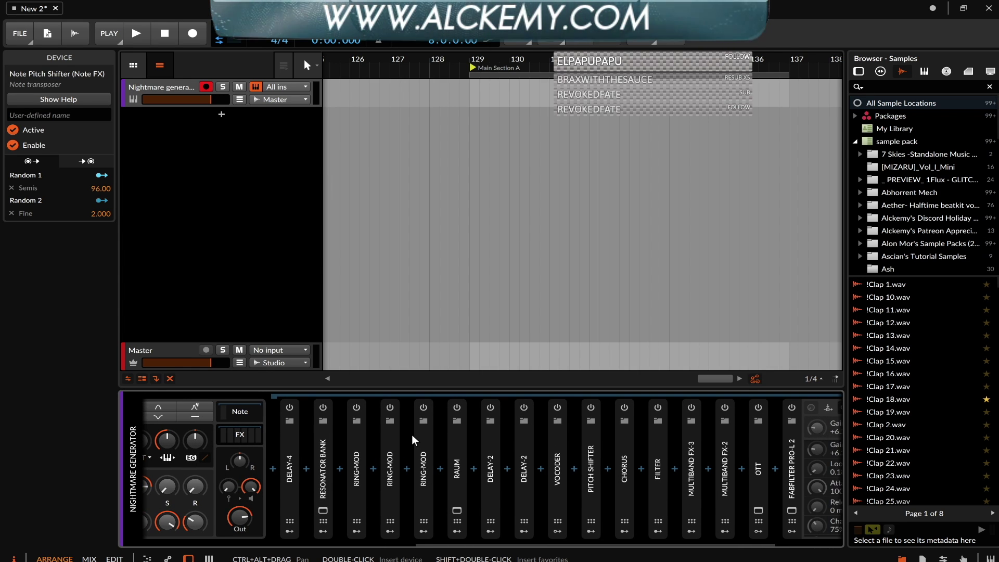
{"action": "left_click", "coordinate": [290, 447]}
{"action": "left_click", "coordinate": [289, 447]}
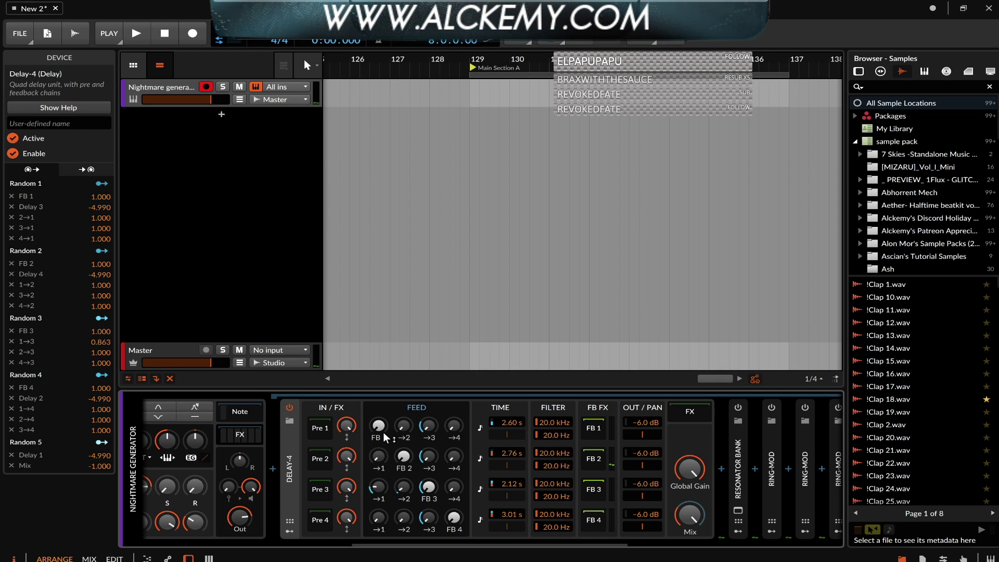
{"action": "left_click", "coordinate": [288, 532]}
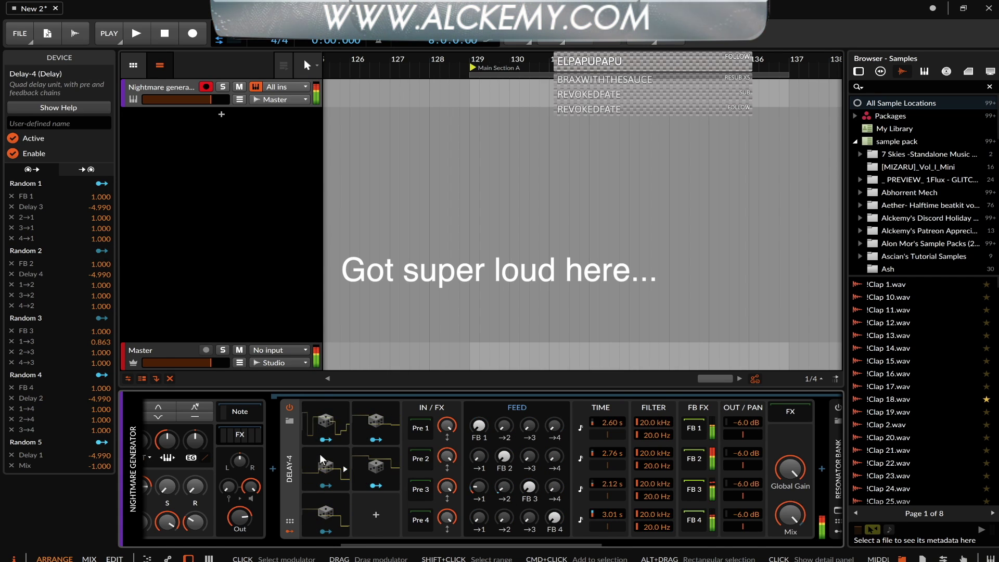
Step: Switch Delay-4 off and on again, and examine what its Random modulators control
{"action": "left_click", "coordinate": [289, 406]}
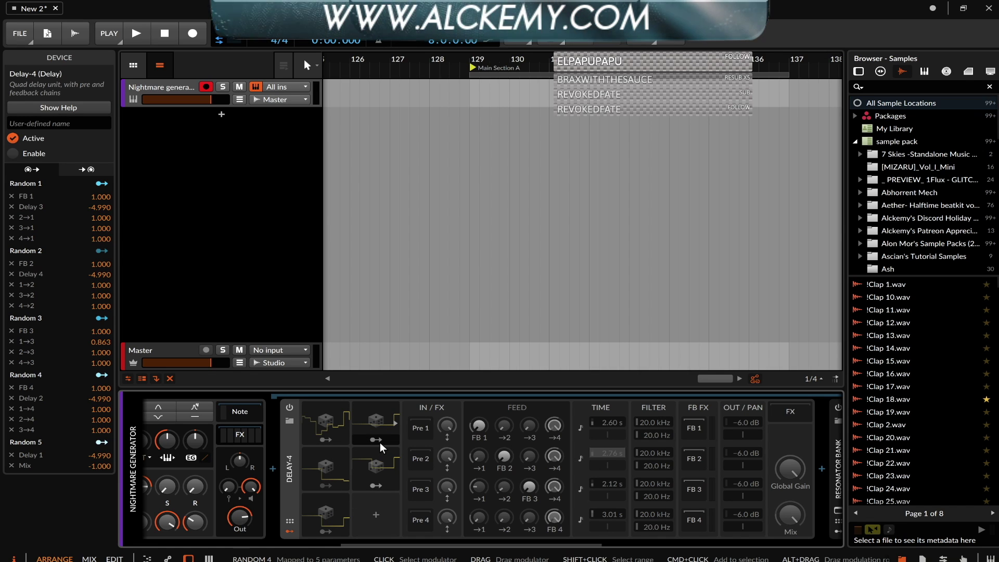
{"action": "left_click", "coordinate": [290, 407]}
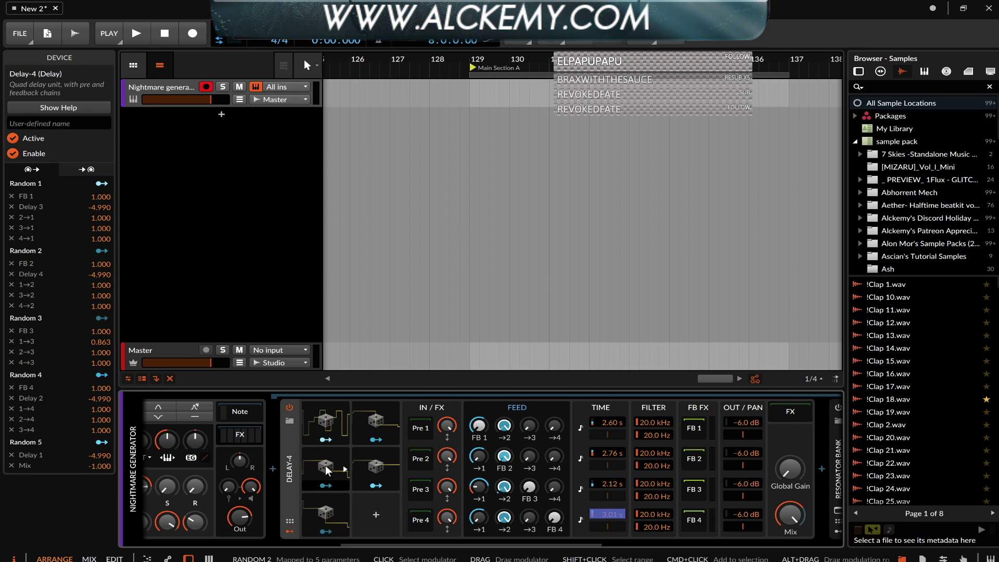
{"action": "left_click", "coordinate": [327, 439]}
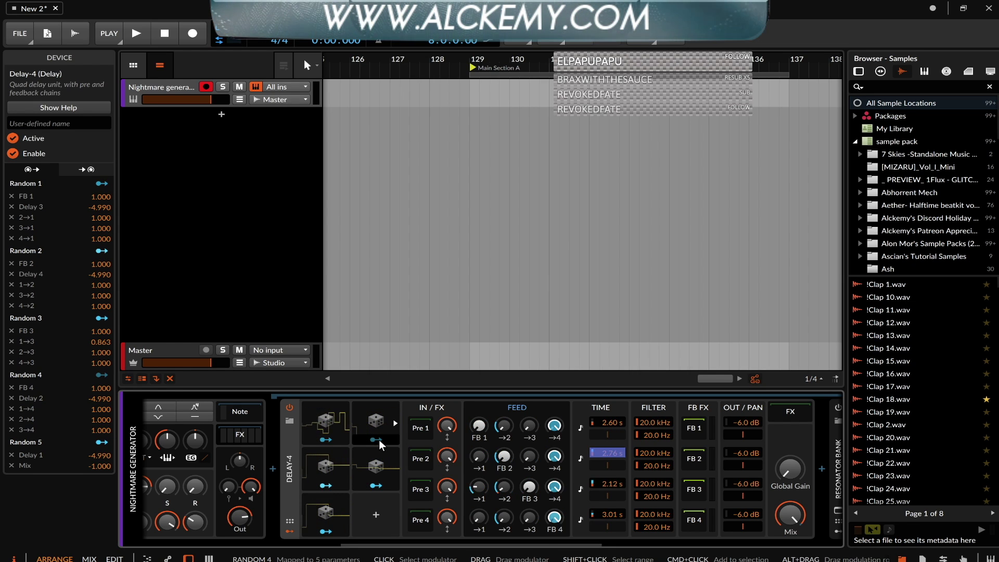
{"action": "left_click", "coordinate": [374, 486]}
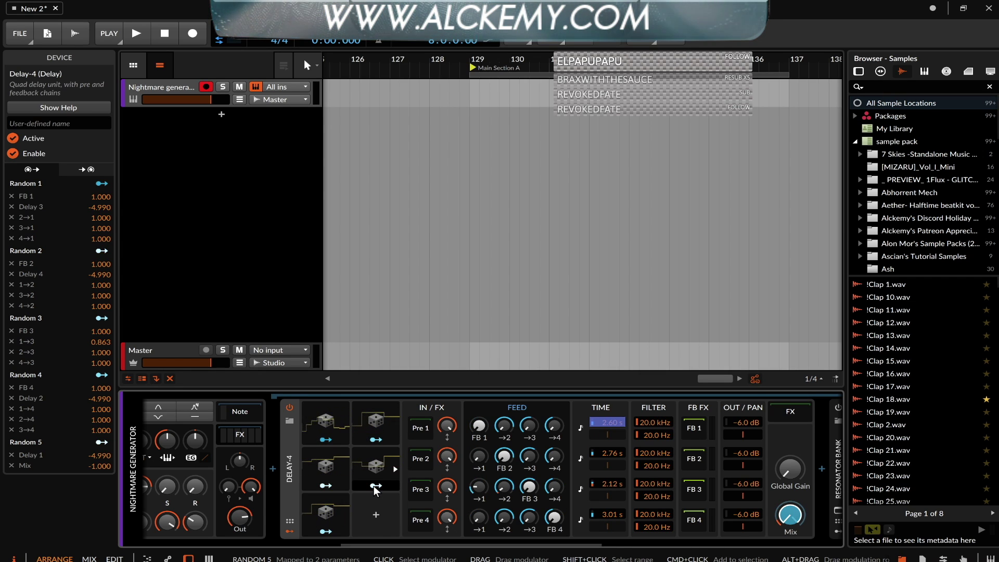
{"action": "left_click", "coordinate": [323, 533]}
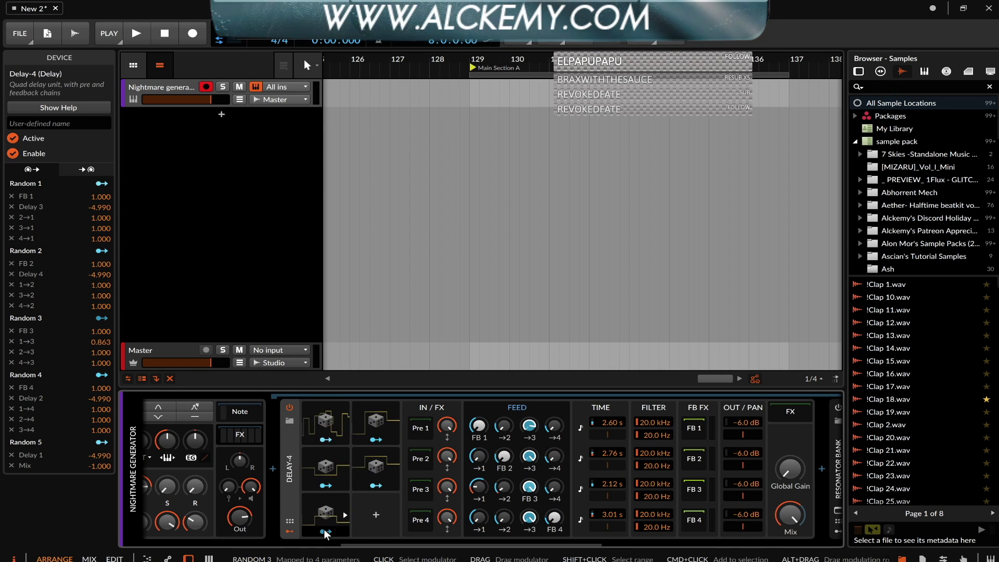
{"action": "left_click", "coordinate": [384, 484]}
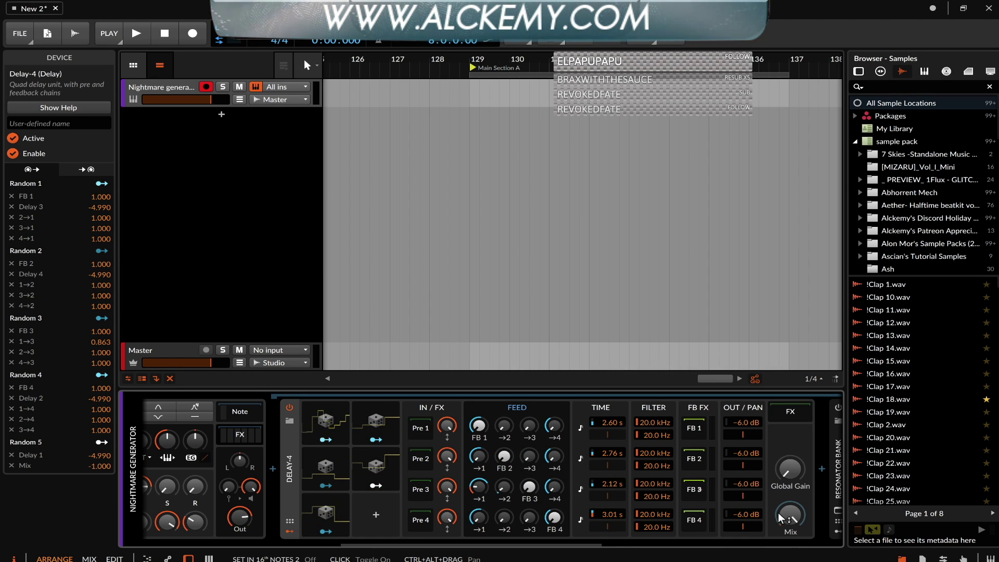
Step: Collapse Delay-4, and enable and expand the Resonator Bank with its modulators shown
{"action": "left_click", "coordinate": [288, 439]}
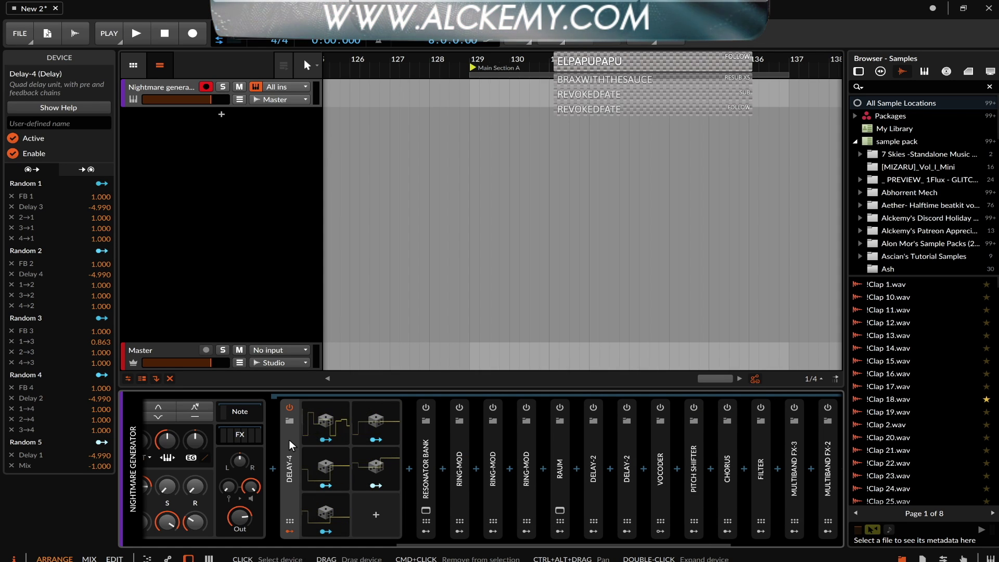
{"action": "left_click", "coordinate": [292, 447]}
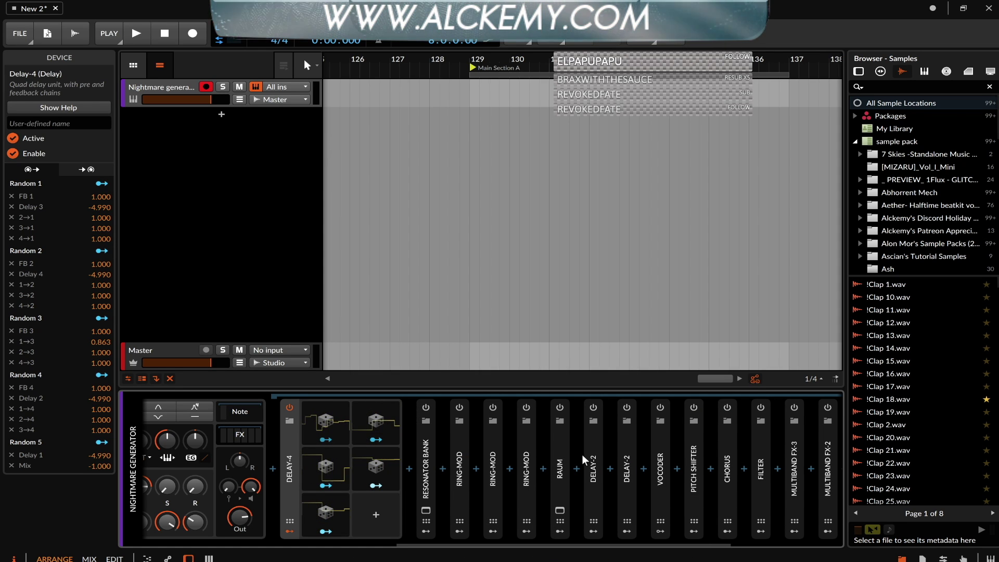
{"action": "left_click", "coordinate": [295, 437]}
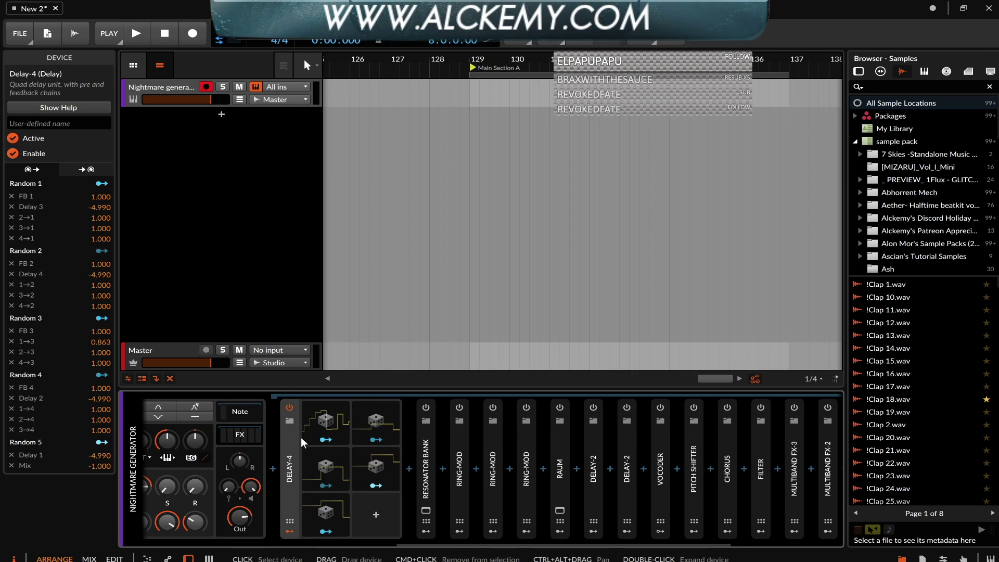
{"action": "left_click", "coordinate": [425, 431]}
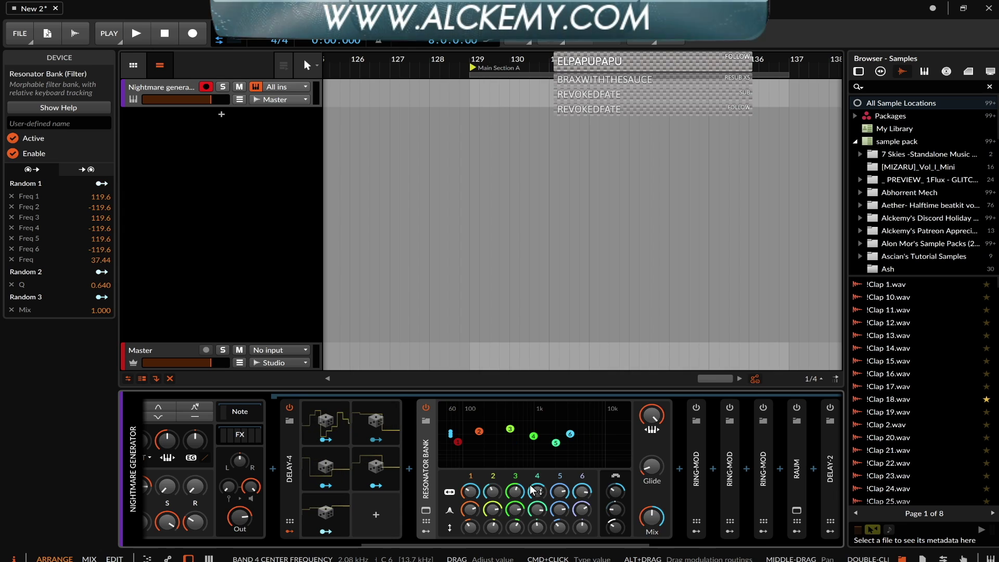
{"action": "left_click", "coordinate": [428, 528]}
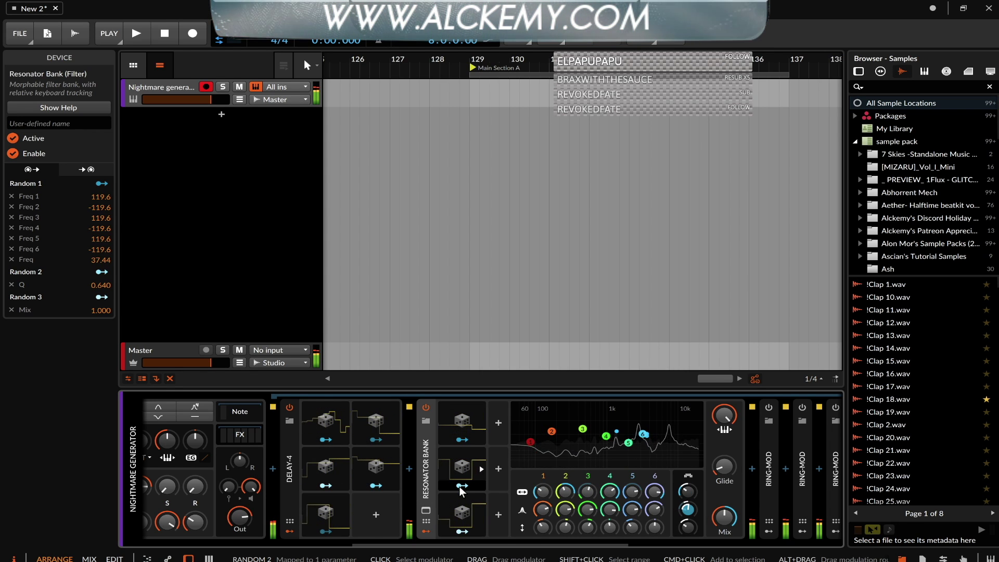
Step: Disable both the Resonator Bank and Delay-4 in the FX chain
{"action": "left_click", "coordinate": [426, 409]}
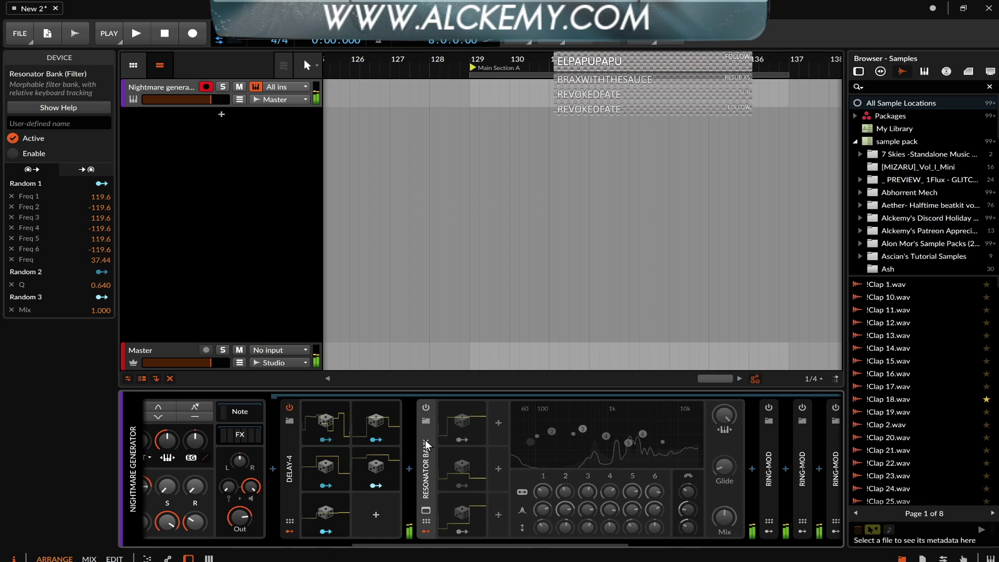
{"action": "left_click", "coordinate": [290, 408]}
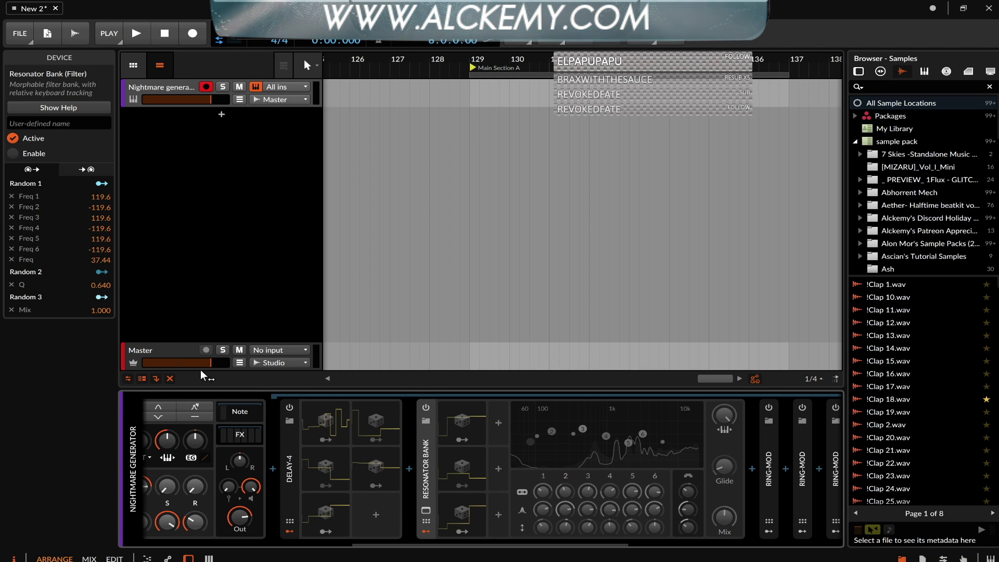
Step: Look along the rest of the Polysynth's FX chain, and re-enable Delay-4 and the Resonator Bank
{"action": "scroll", "coordinate": [534, 511], "scroll_direction": "right", "scroll_amount": 10}
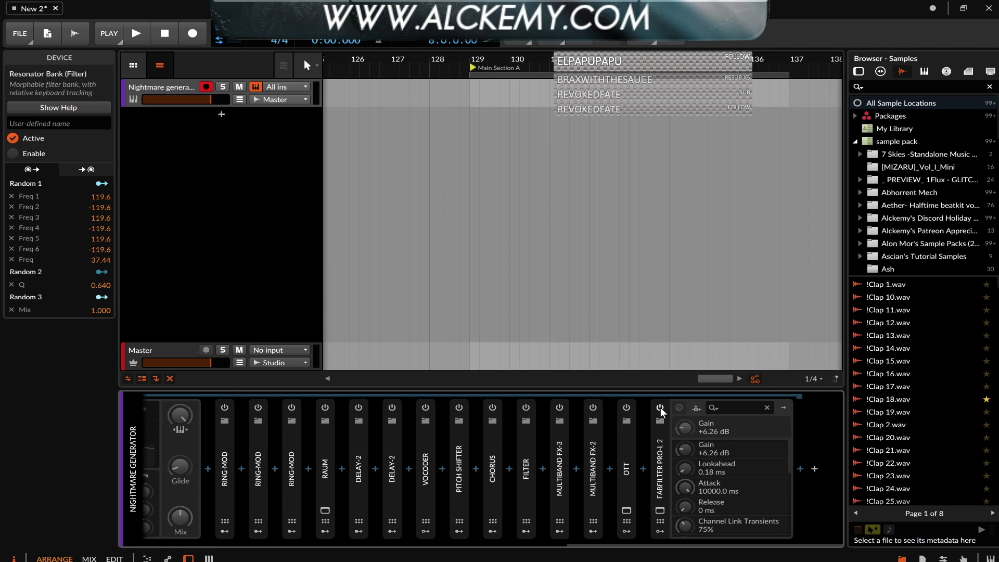
{"action": "scroll", "coordinate": [458, 450], "scroll_direction": "left", "scroll_amount": 10}
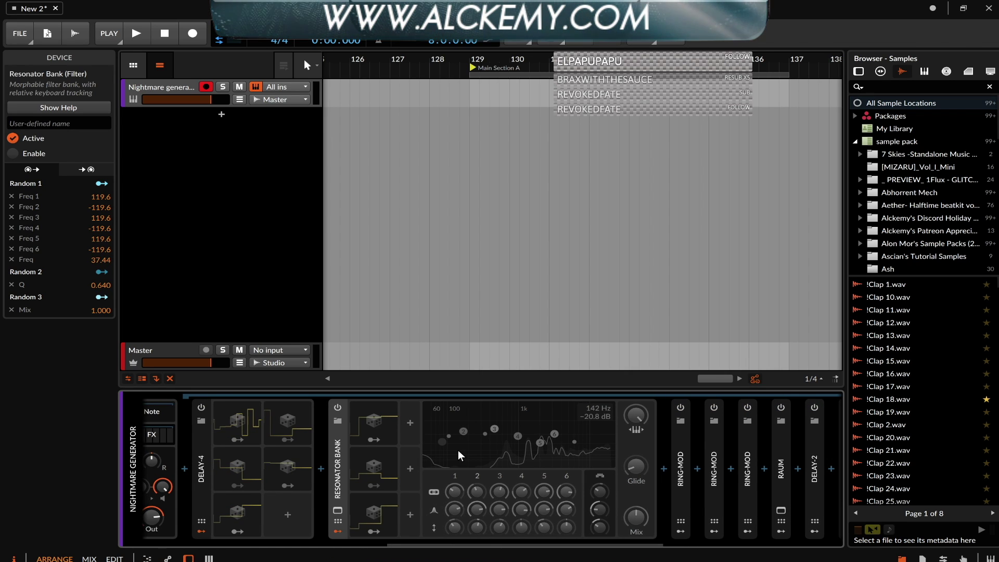
{"action": "scroll", "coordinate": [457, 450], "scroll_direction": "left", "scroll_amount": 2}
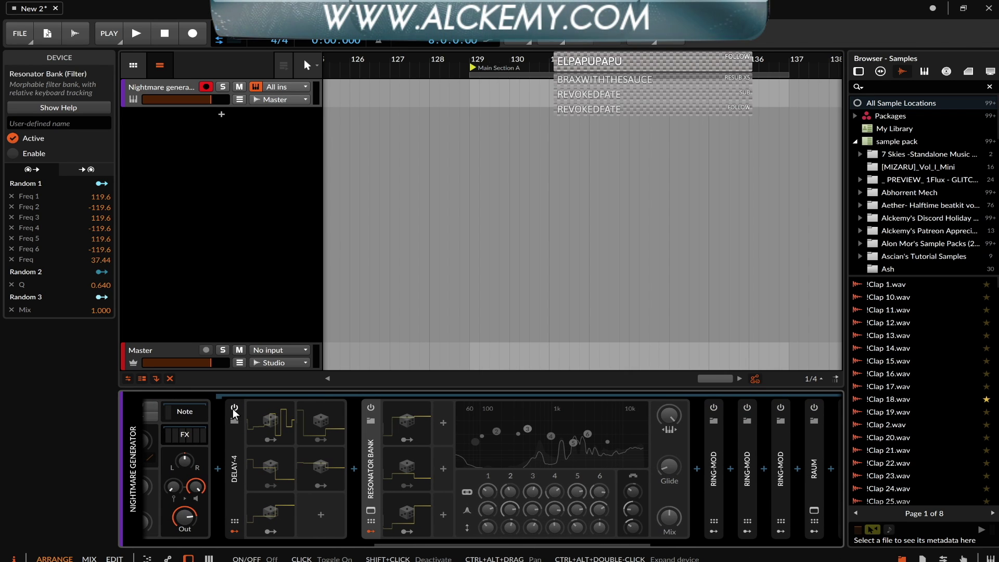
{"action": "left_click", "coordinate": [233, 407]}
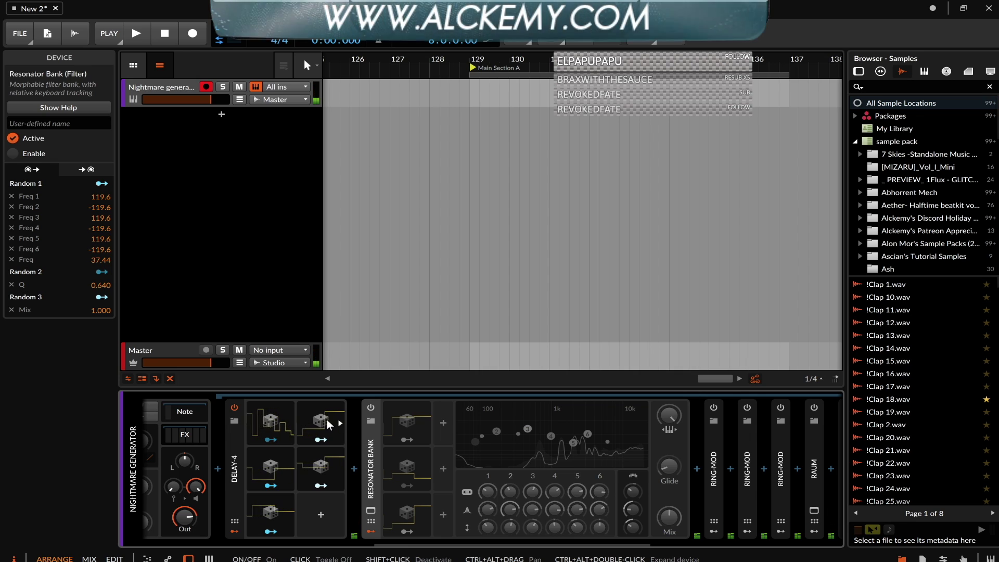
{"action": "left_click", "coordinate": [370, 408]}
Step: Enable all three Ring-Mod devices in the FX chain and expand each of them
{"action": "scroll", "coordinate": [370, 435], "scroll_direction": "right", "scroll_amount": 6}
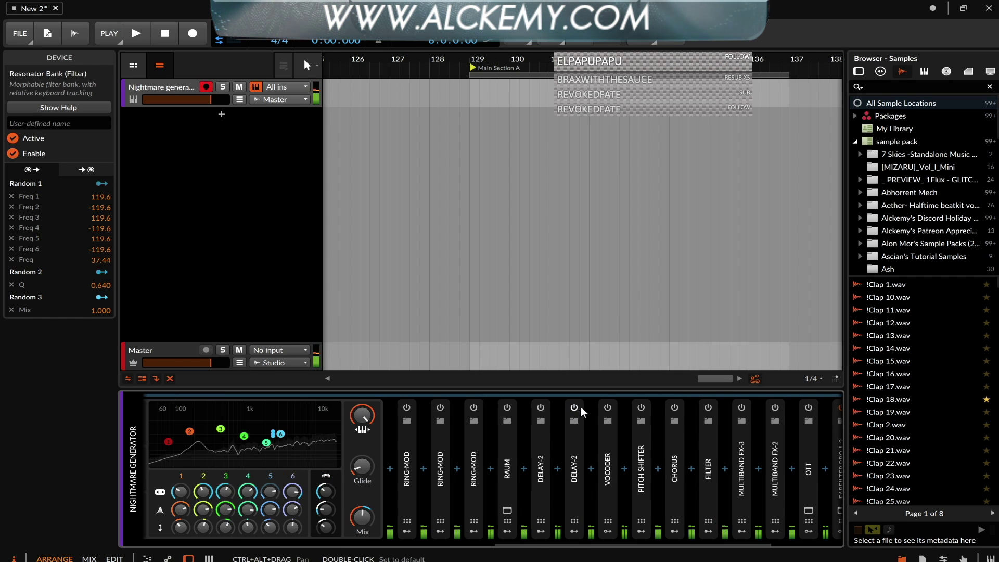
{"action": "left_click", "coordinate": [410, 406]}
{"action": "double_click", "coordinate": [408, 451]}
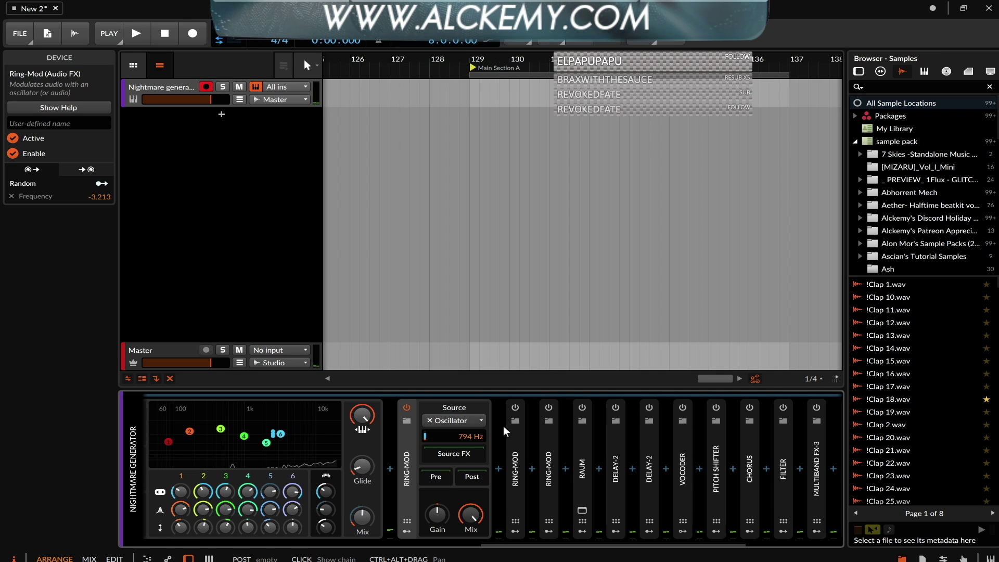
{"action": "left_click", "coordinate": [550, 408]}
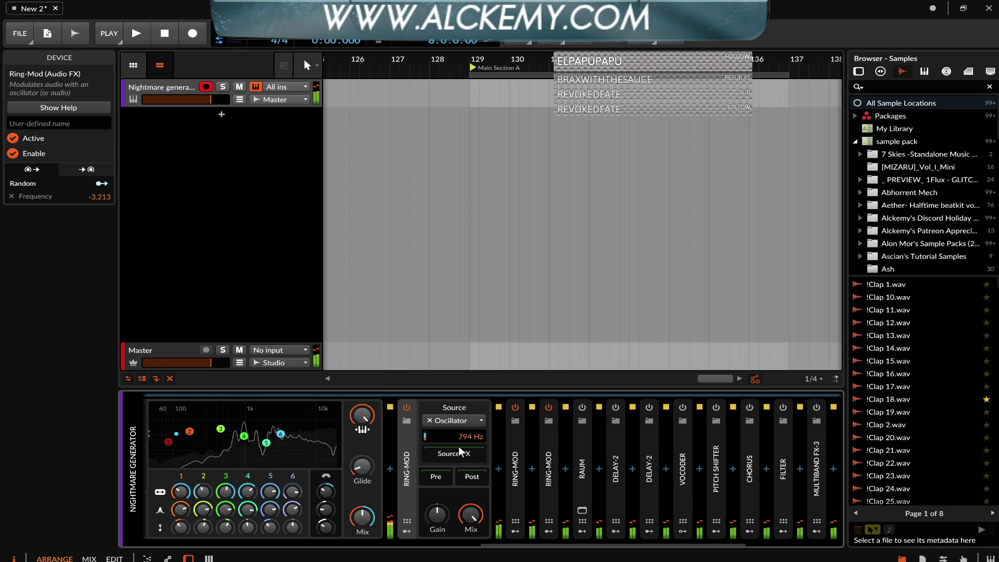
{"action": "double_click", "coordinate": [513, 435]}
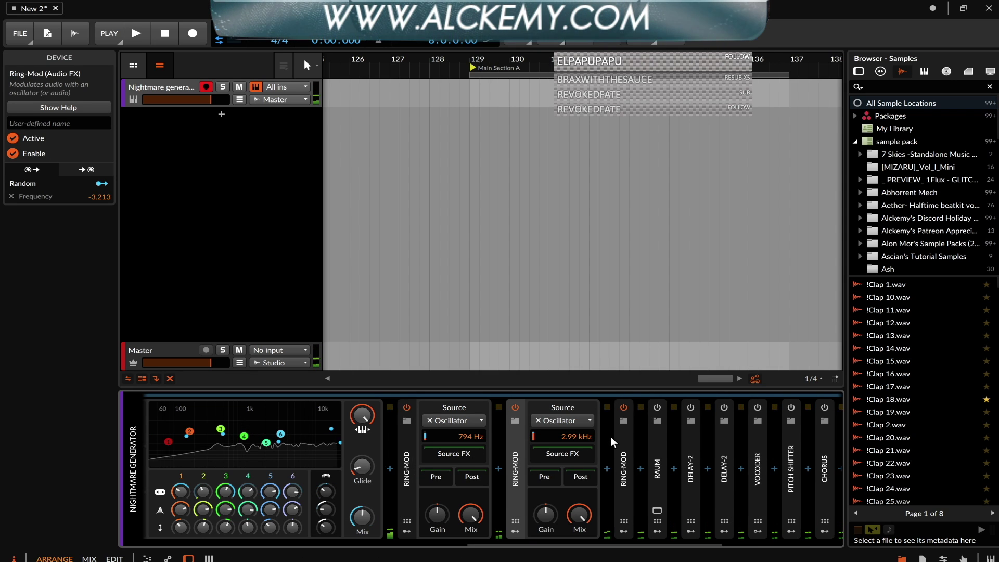
{"action": "double_click", "coordinate": [624, 443]}
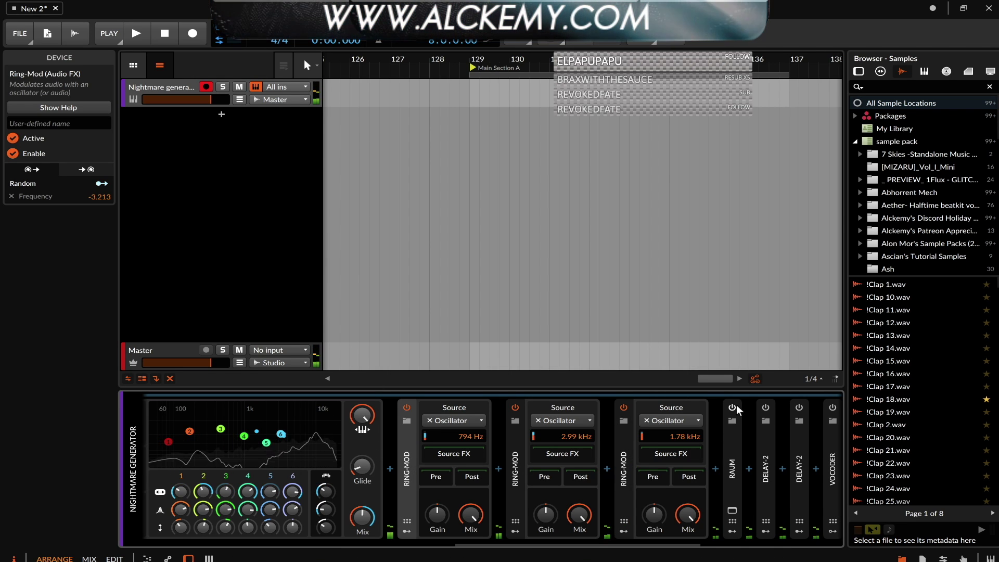
Step: Enable and expand Raum, and examine its Mix and Decay controls in the plug-in window before closing it
{"action": "double_click", "coordinate": [730, 445]}
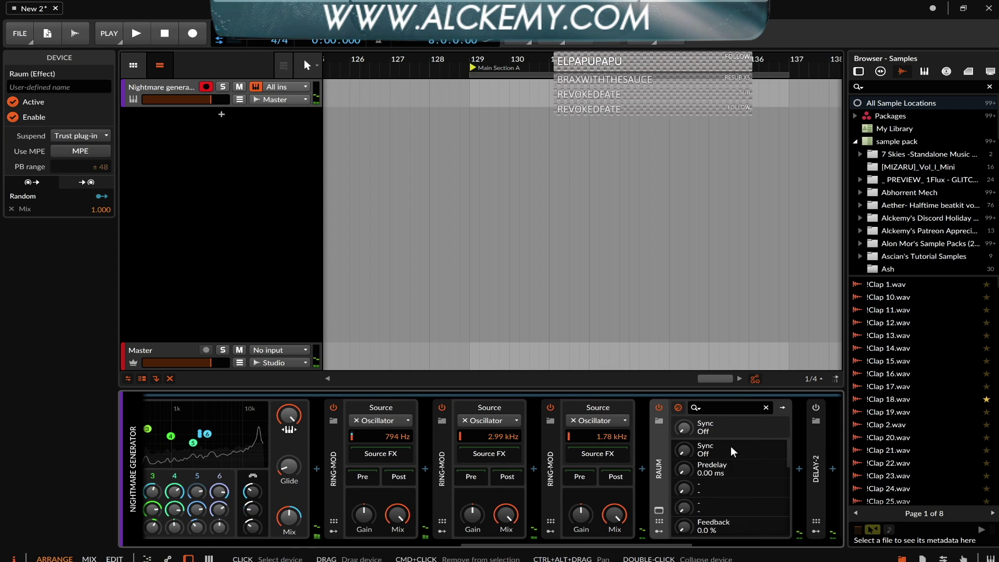
{"action": "scroll", "coordinate": [731, 448], "scroll_direction": "down", "scroll_amount": 2}
{"action": "left_click", "coordinate": [606, 510]}
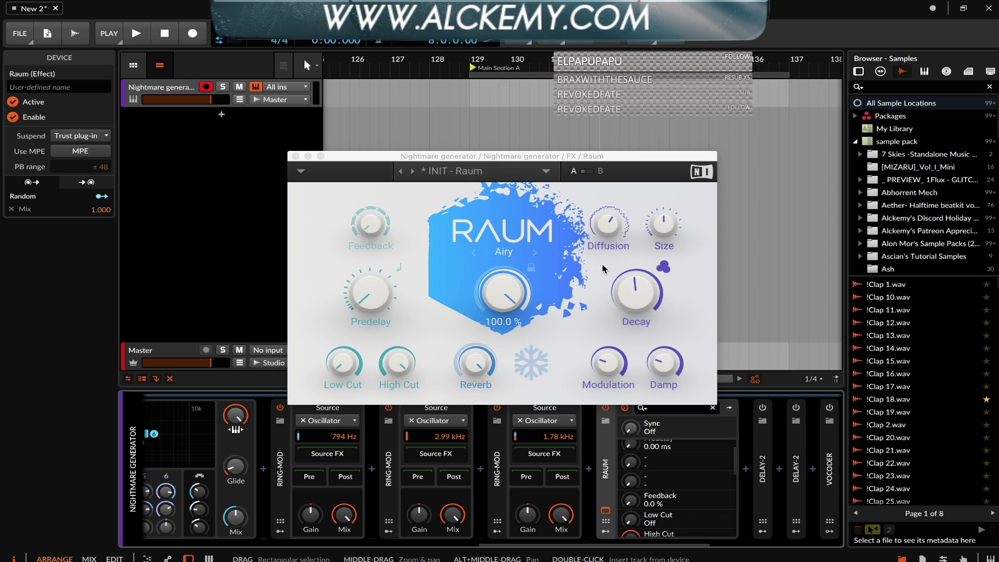
{"action": "left_click", "coordinate": [633, 294]}
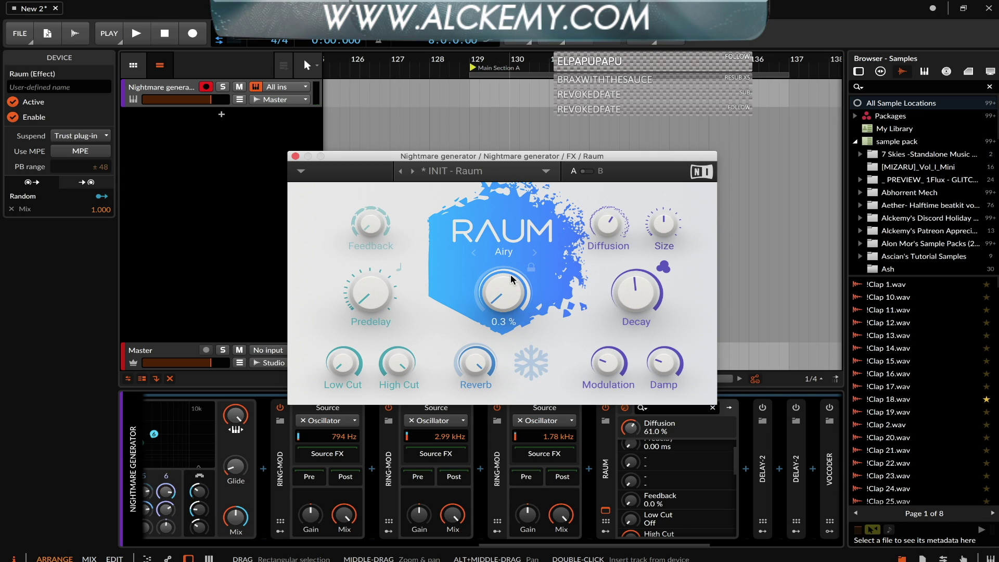
{"action": "left_click", "coordinate": [605, 511]}
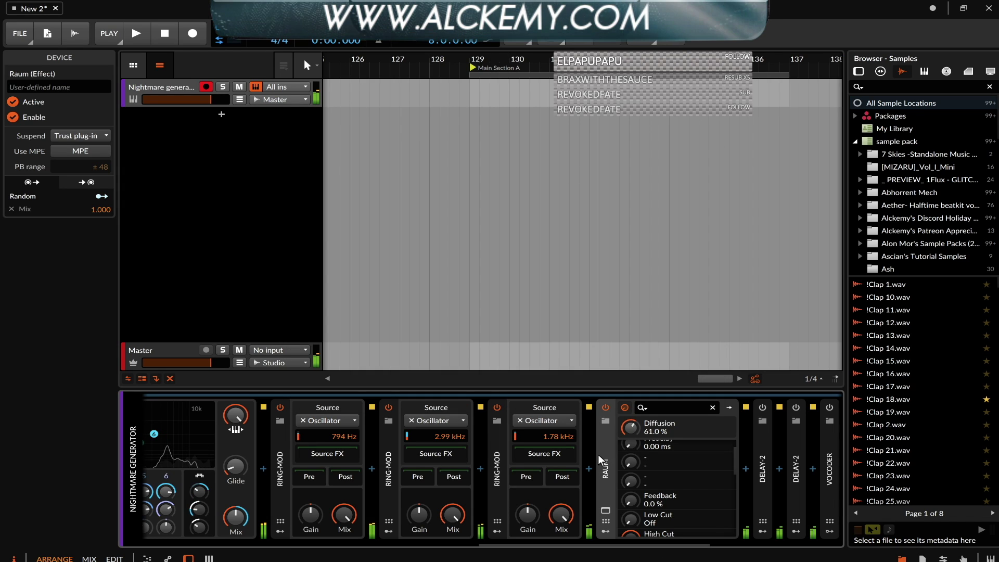
Step: Collapse Raum and all three Ring-Mod devices in the FX chain
{"action": "double_click", "coordinate": [601, 447]}
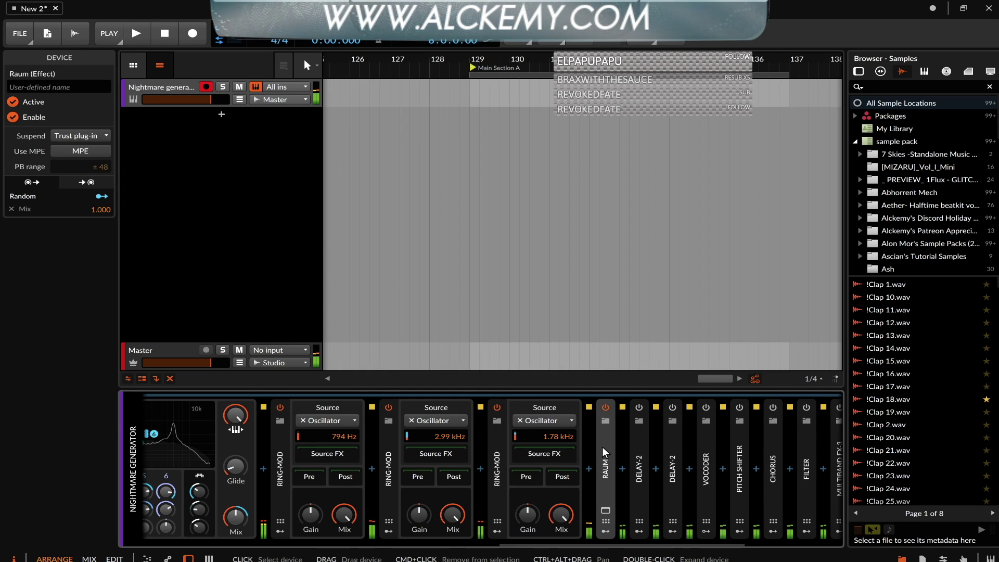
{"action": "double_click", "coordinate": [495, 443]}
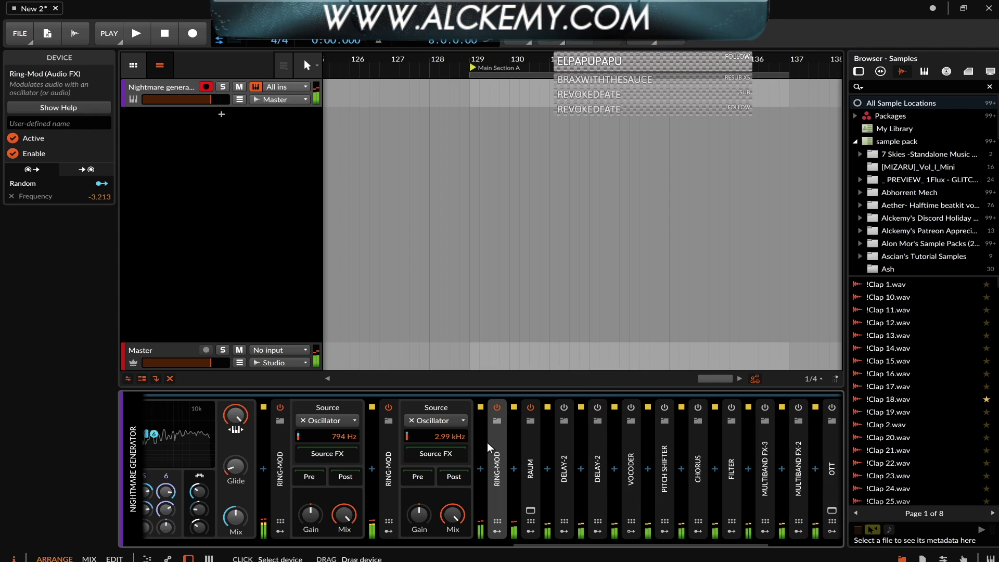
{"action": "double_click", "coordinate": [386, 448]}
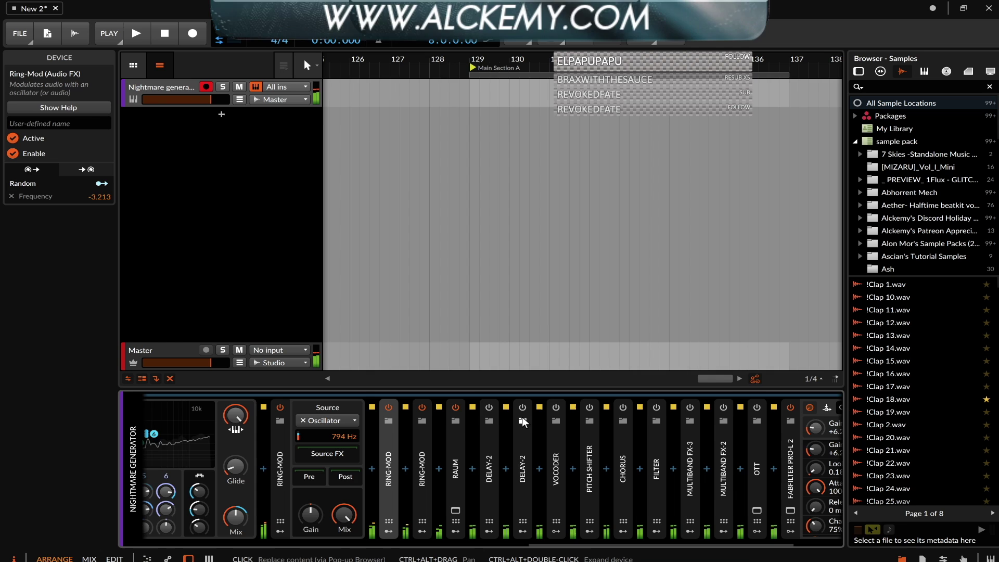
{"action": "left_click", "coordinate": [280, 444]}
{"action": "left_click", "coordinate": [279, 444]}
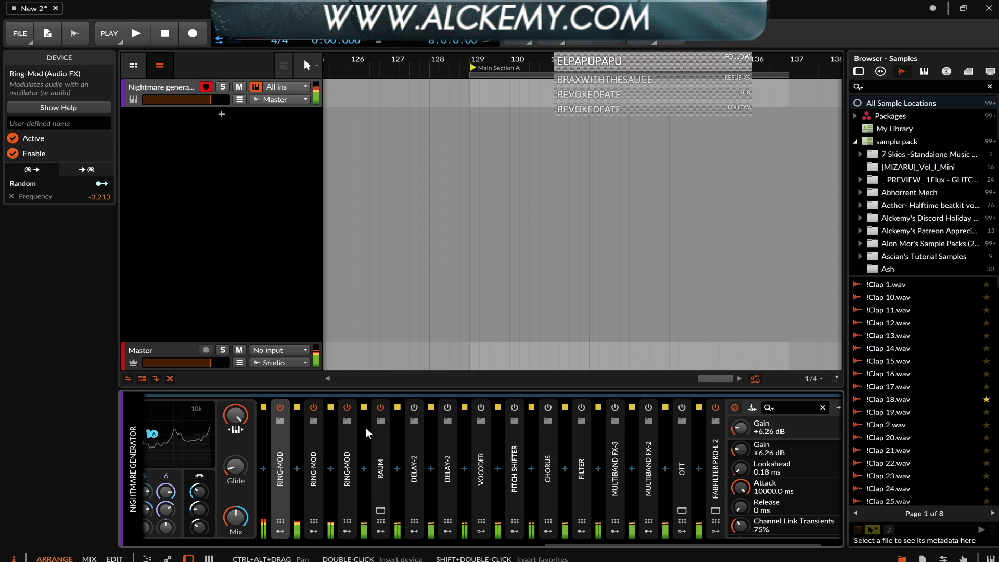
Step: Switch the Polysynth off and return to the first Delay-2 in its FX chain
{"action": "scroll", "coordinate": [274, 408], "scroll_direction": "up", "scroll_amount": 5}
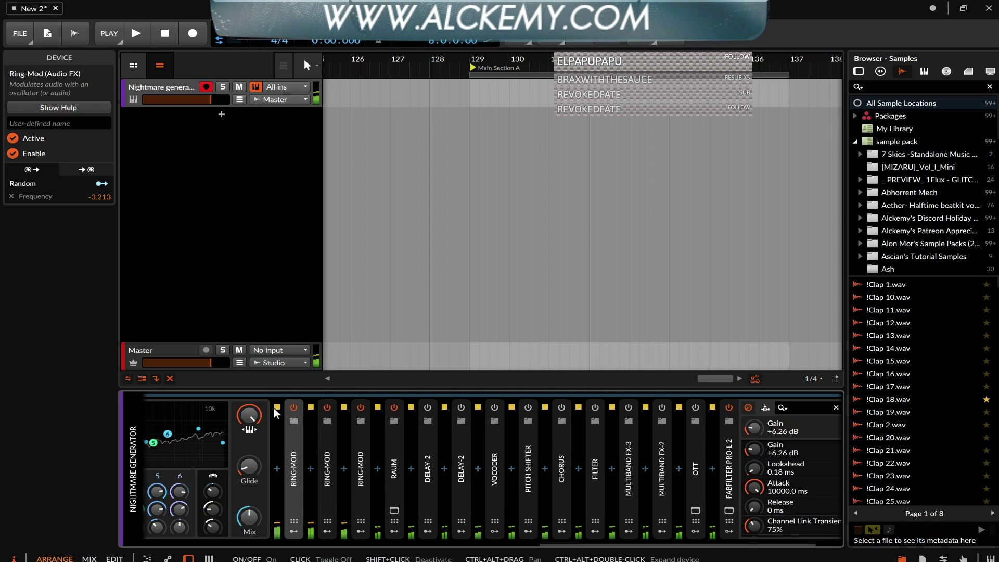
{"action": "scroll", "coordinate": [273, 408], "scroll_direction": "up", "scroll_amount": 6}
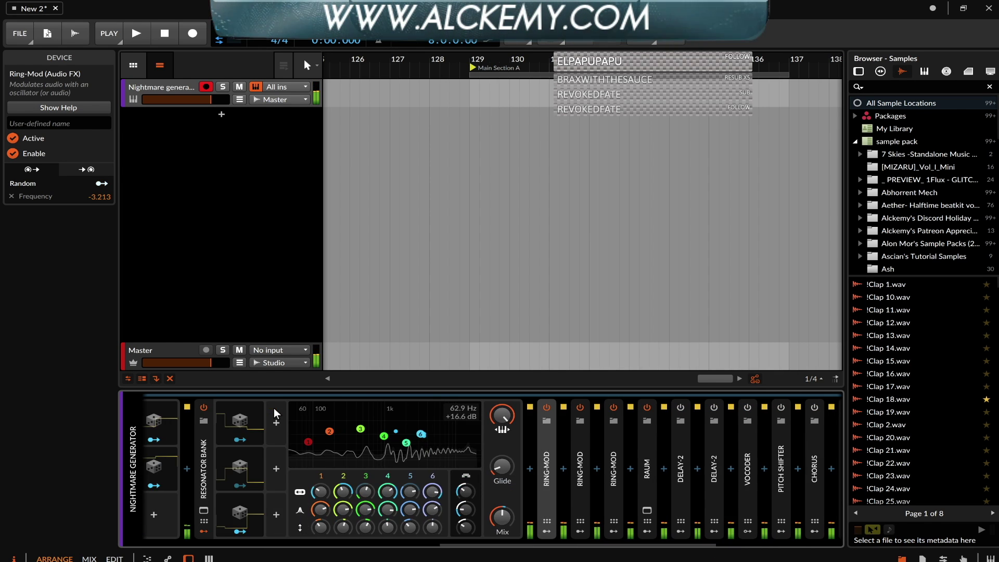
{"action": "scroll", "coordinate": [249, 410], "scroll_direction": "up", "scroll_amount": 3}
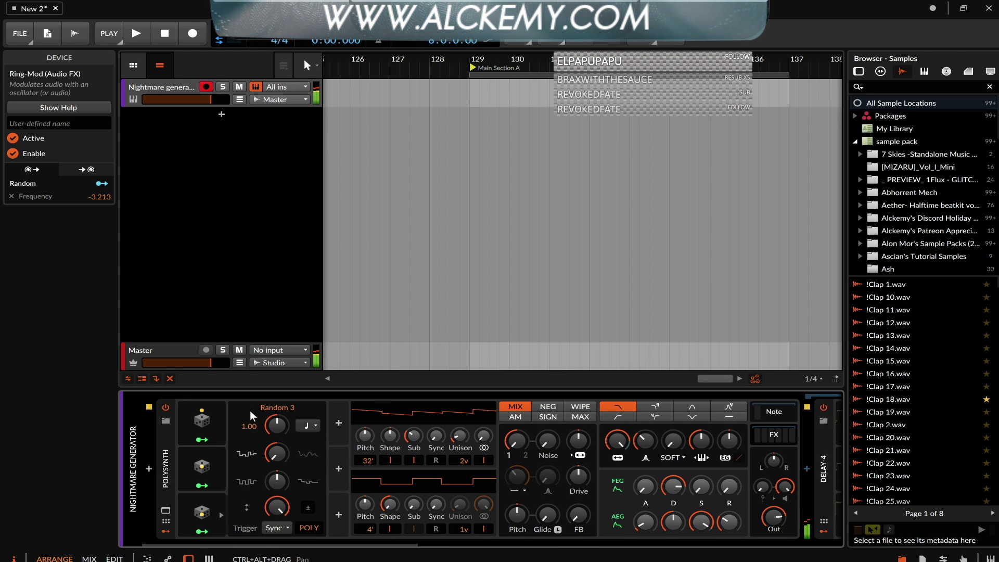
{"action": "scroll", "coordinate": [223, 415], "scroll_direction": "down", "scroll_amount": 10}
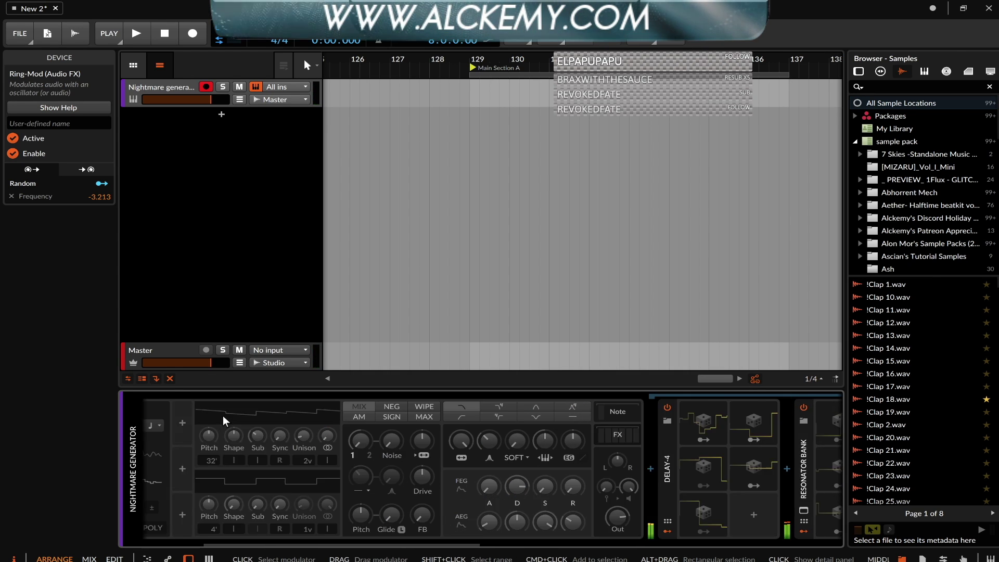
{"action": "scroll", "coordinate": [224, 419], "scroll_direction": "down", "scroll_amount": 4}
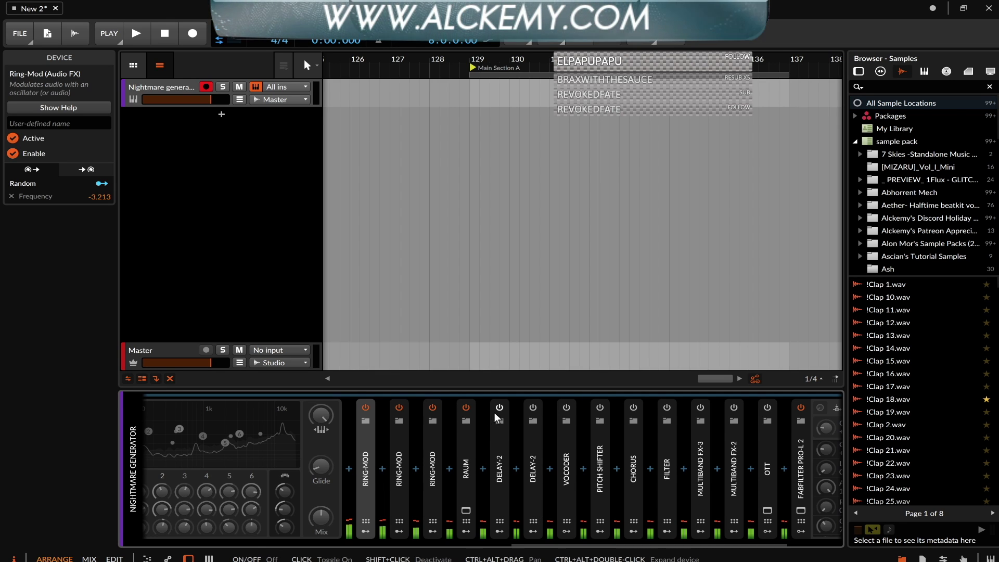
Step: Enable and expand the first Delay-2, and show the Chorus in its feedback FX chain
{"action": "double_click", "coordinate": [501, 433]}
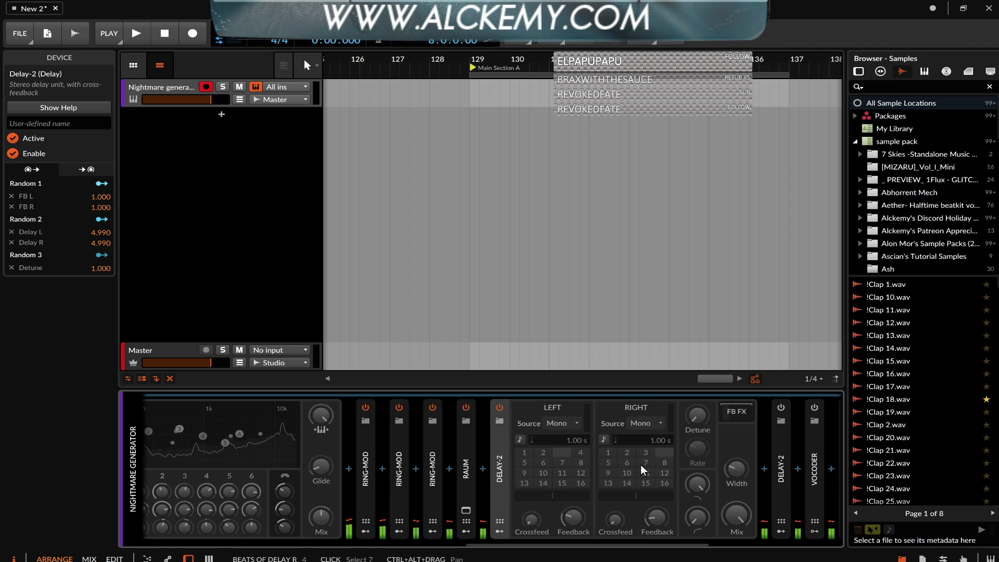
{"action": "scroll", "coordinate": [623, 464], "scroll_direction": "down", "scroll_amount": 1}
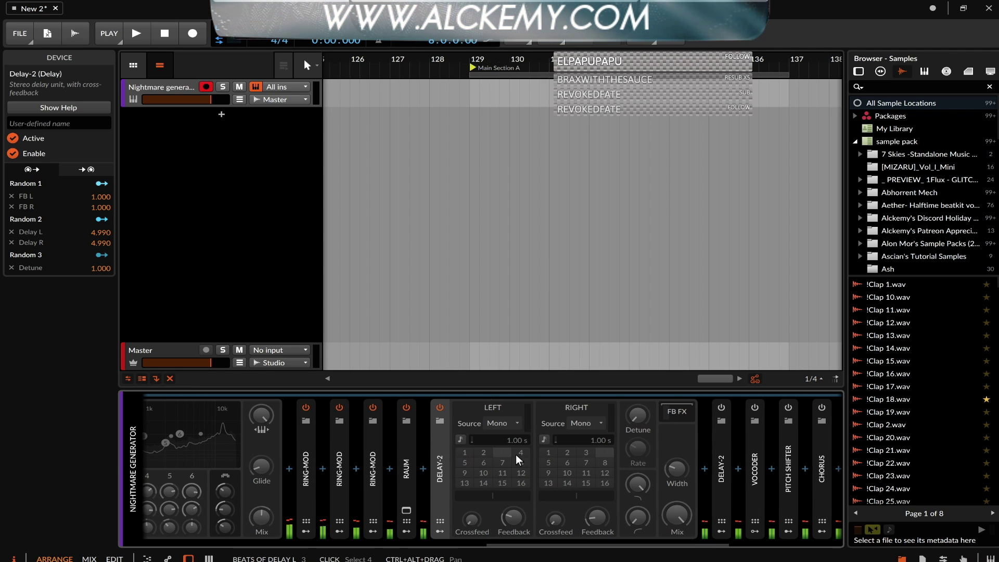
{"action": "left_click", "coordinate": [676, 412]}
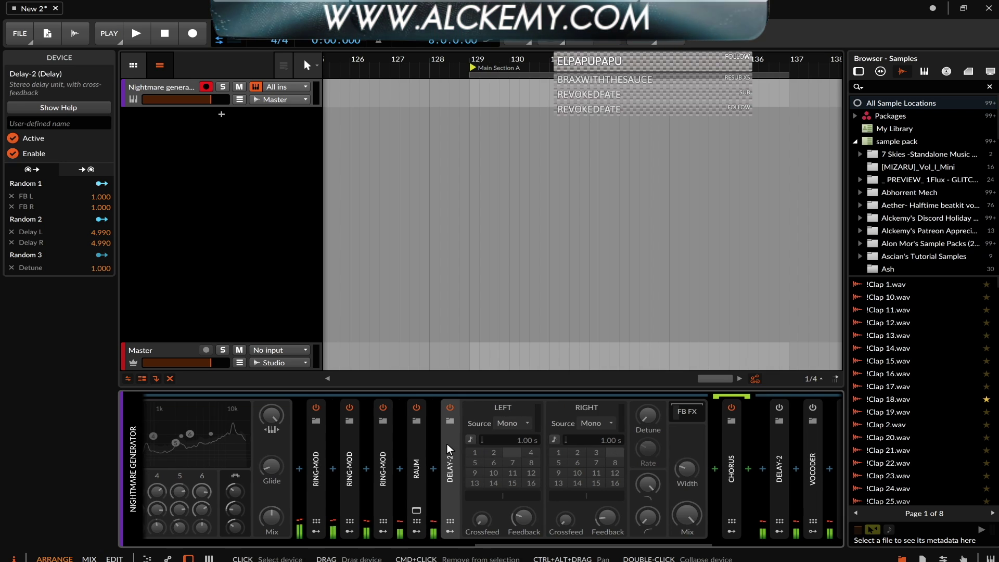
Step: Switch the Polysynth on again and return to the expanded Delay-2
{"action": "scroll", "coordinate": [446, 443], "scroll_direction": "up", "scroll_amount": 10}
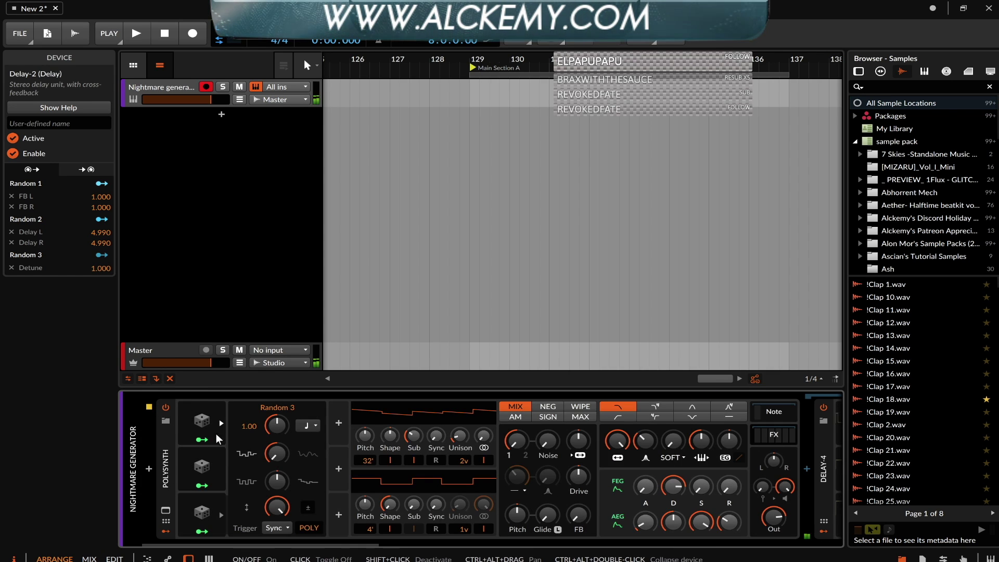
{"action": "scroll", "coordinate": [261, 445], "scroll_direction": "down", "scroll_amount": 10}
{"action": "scroll", "coordinate": [261, 445], "scroll_direction": "down", "scroll_amount": 4}
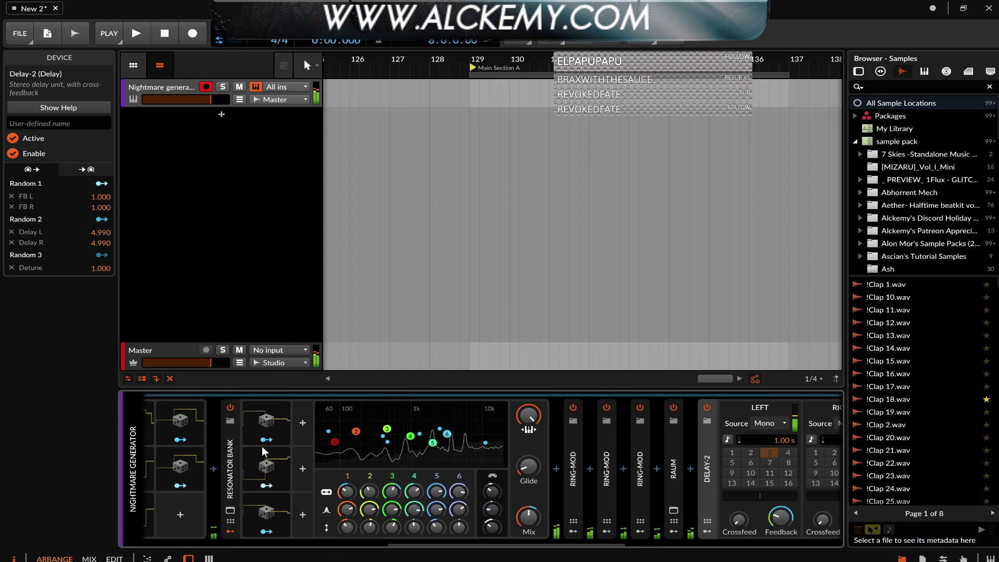
{"action": "scroll", "coordinate": [470, 448], "scroll_direction": "down", "scroll_amount": 8}
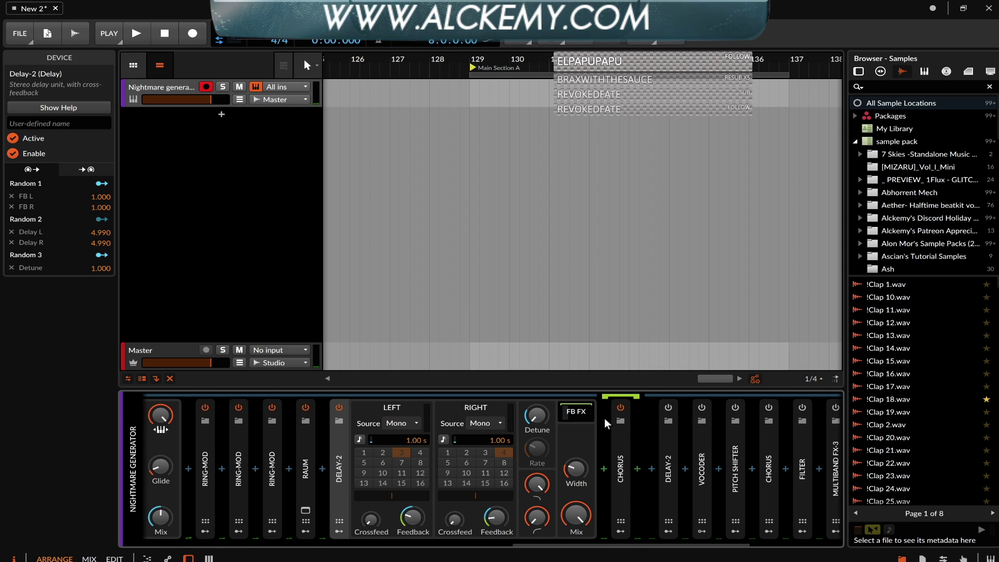
Step: Collapse and disable the first Delay-2, and enable and expand the second Delay-2
{"action": "left_click", "coordinate": [342, 444]}
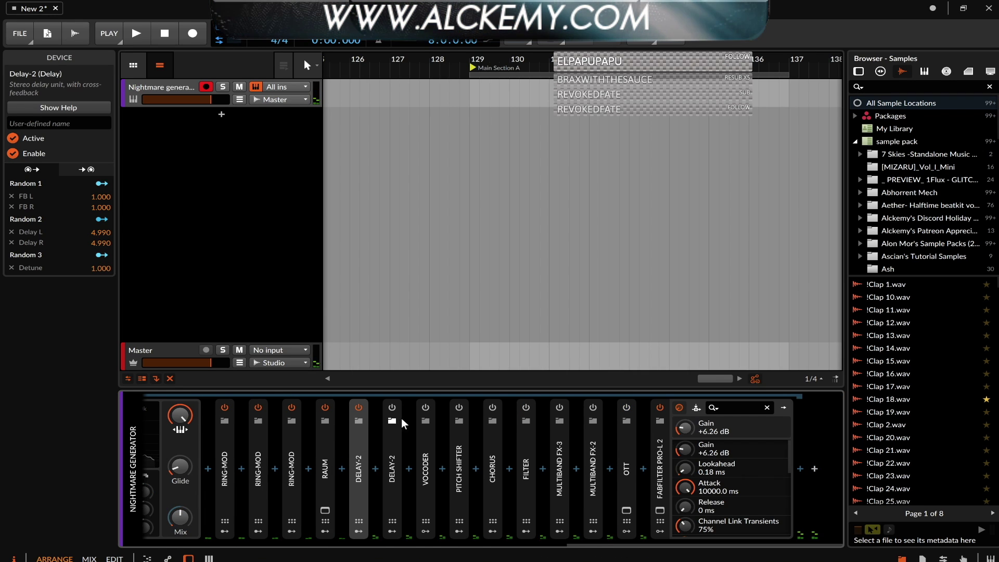
{"action": "left_click", "coordinate": [392, 441]}
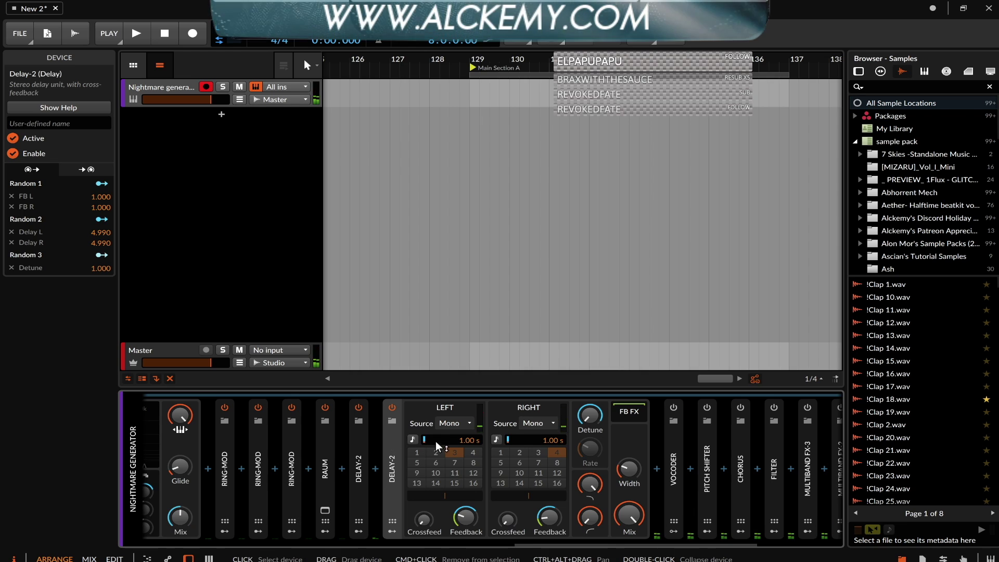
{"action": "left_click", "coordinate": [359, 406]}
{"action": "scroll", "coordinate": [509, 445], "scroll_direction": "down", "scroll_amount": 2}
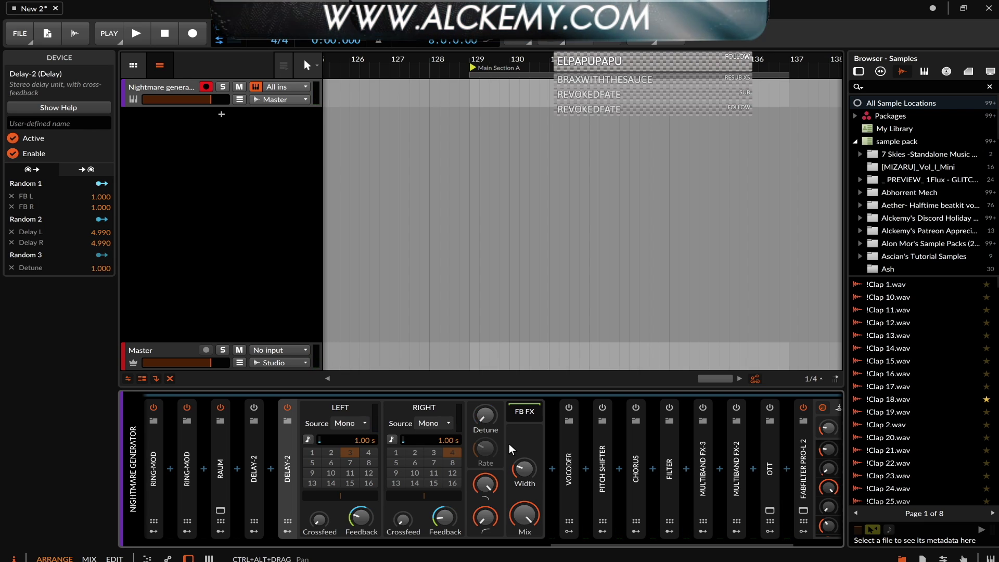
Step: Disable the second Delay-2, and enable and expand the first Delay-2 again
{"action": "left_click", "coordinate": [287, 407]}
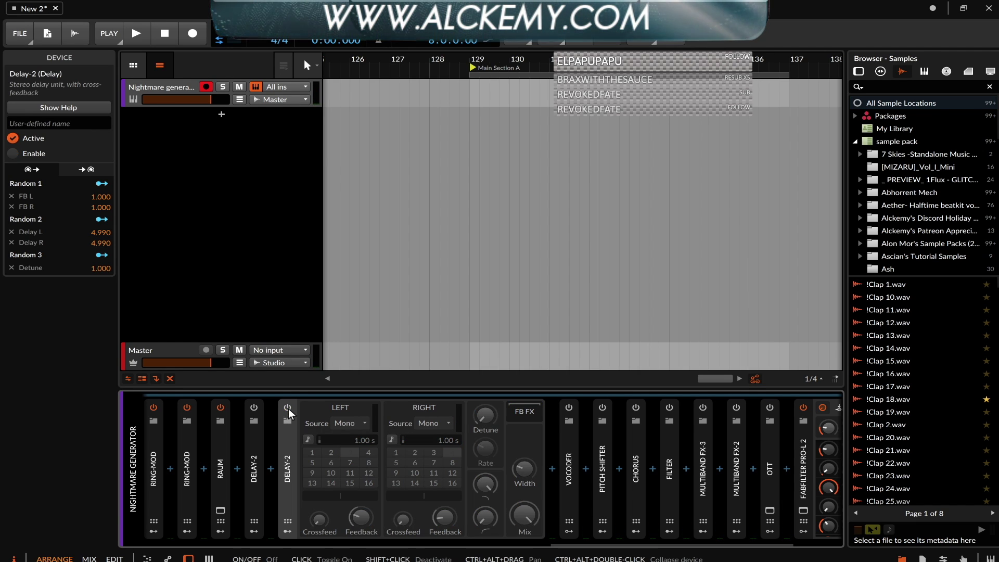
{"action": "double_click", "coordinate": [254, 434]}
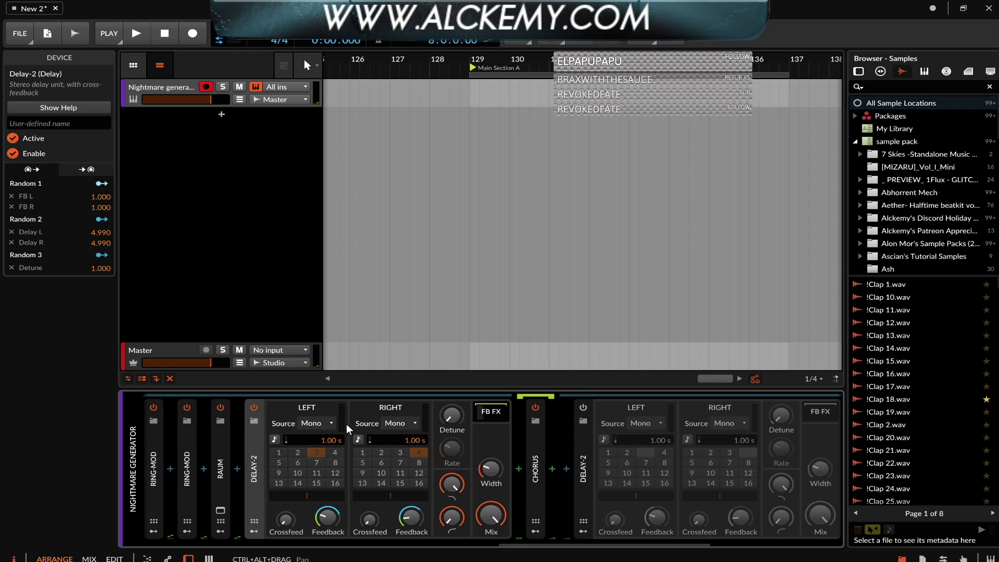
Step: Enable and expand the Vocoder that follows the second Delay-2
{"action": "scroll", "coordinate": [478, 423], "scroll_direction": "right", "scroll_amount": 1}
{"action": "scroll", "coordinate": [479, 423], "scroll_direction": "right", "scroll_amount": 10}
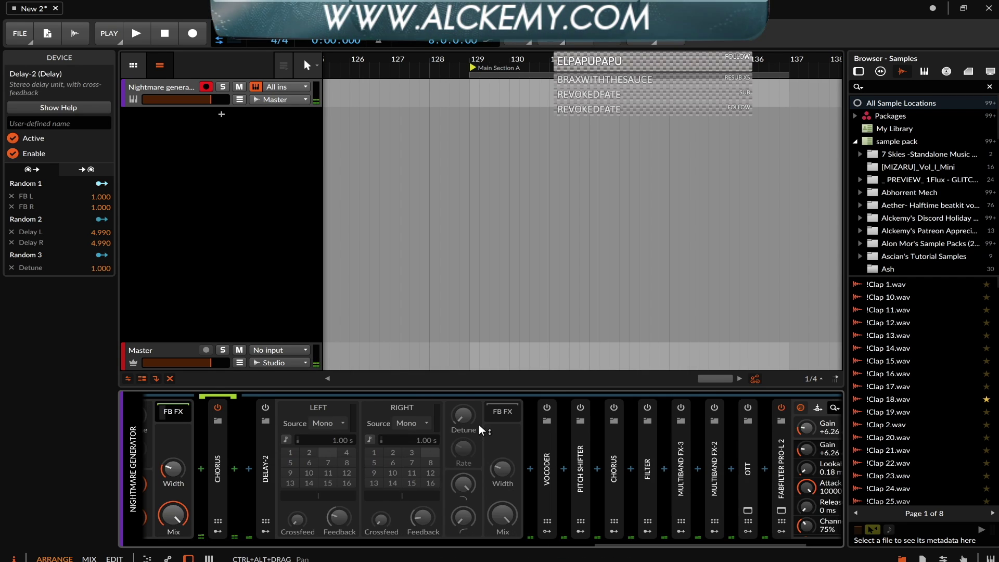
{"action": "double_click", "coordinate": [508, 433]}
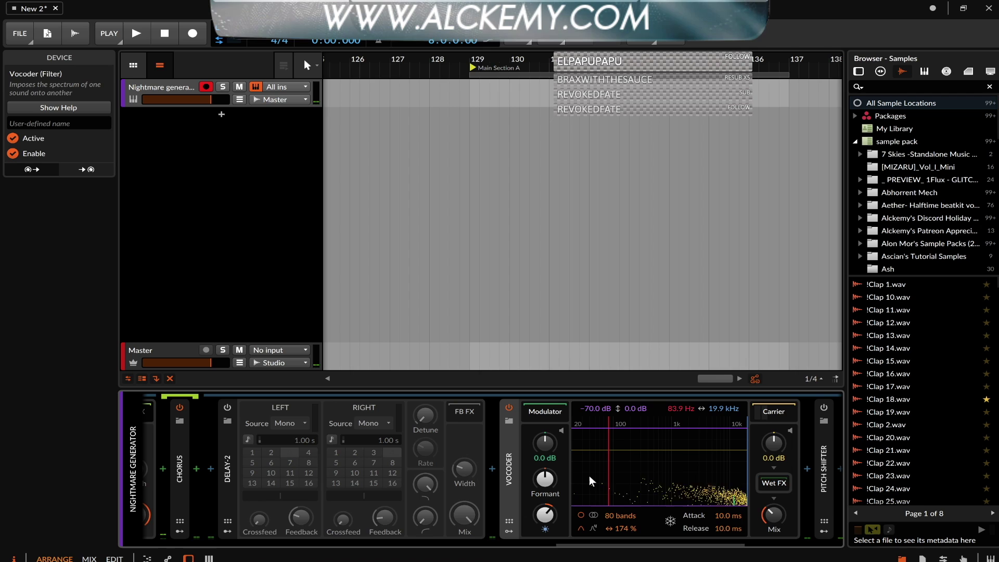
Step: Collapse the Vocoder, and enable and expand the Pitch Shifter after it
{"action": "scroll", "coordinate": [606, 489], "scroll_direction": "right", "scroll_amount": 1}
{"action": "scroll", "coordinate": [604, 483], "scroll_direction": "right", "scroll_amount": 3}
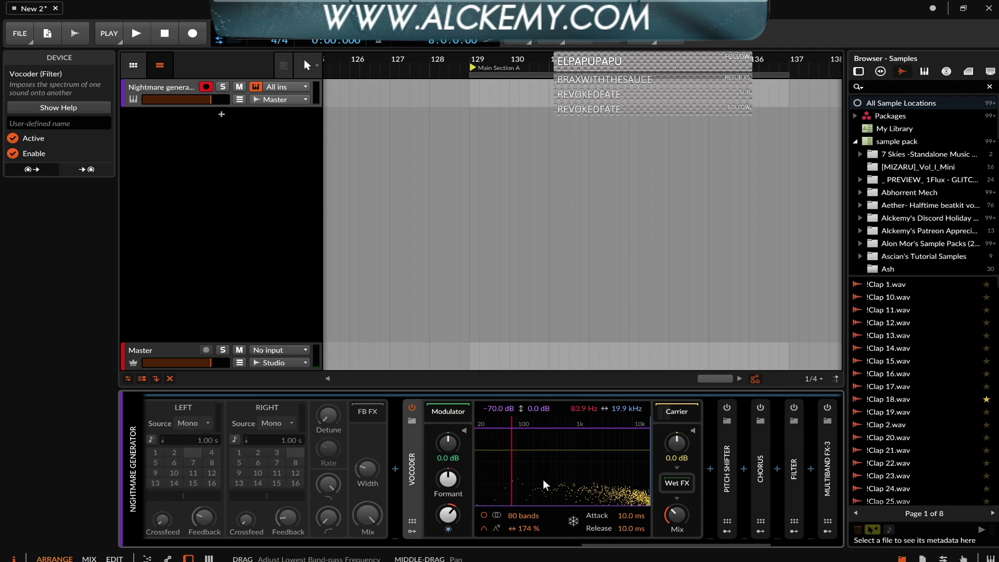
{"action": "double_click", "coordinate": [411, 442]}
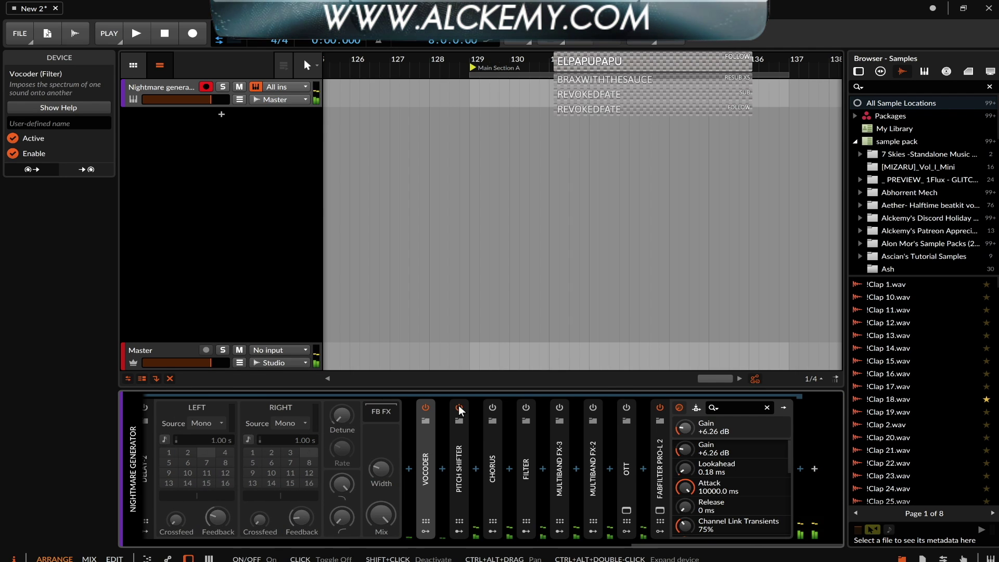
{"action": "double_click", "coordinate": [458, 454]}
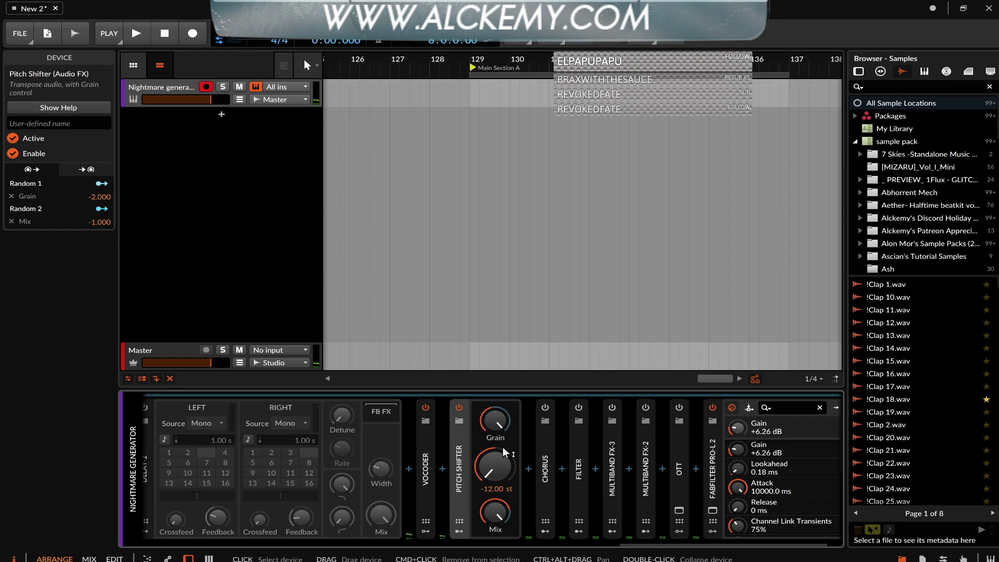
Step: Enable and examine the Chorus and the Filter after the Pitch Shifter in turn, collapsing each one again
{"action": "left_click", "coordinate": [547, 441]}
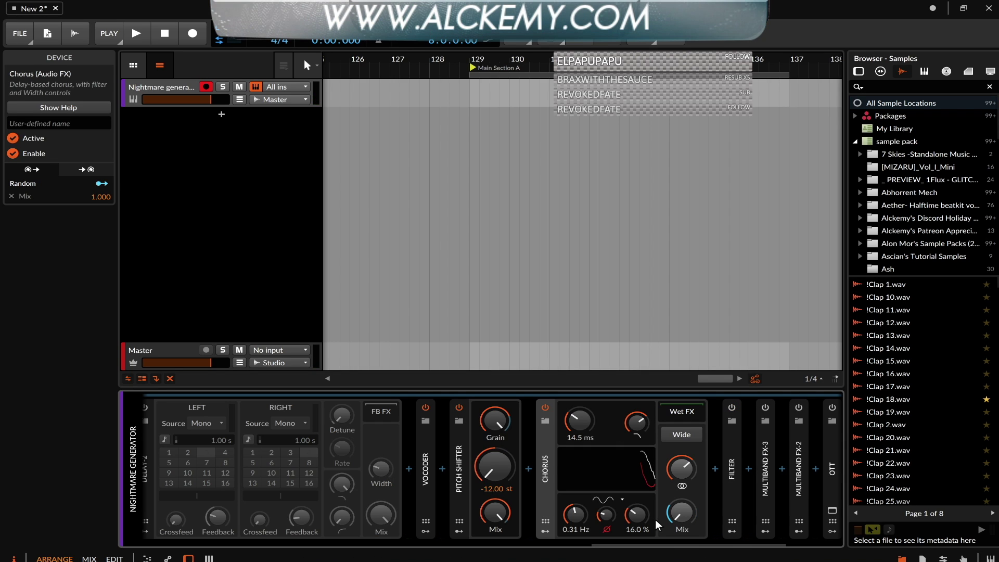
{"action": "double_click", "coordinate": [546, 440]}
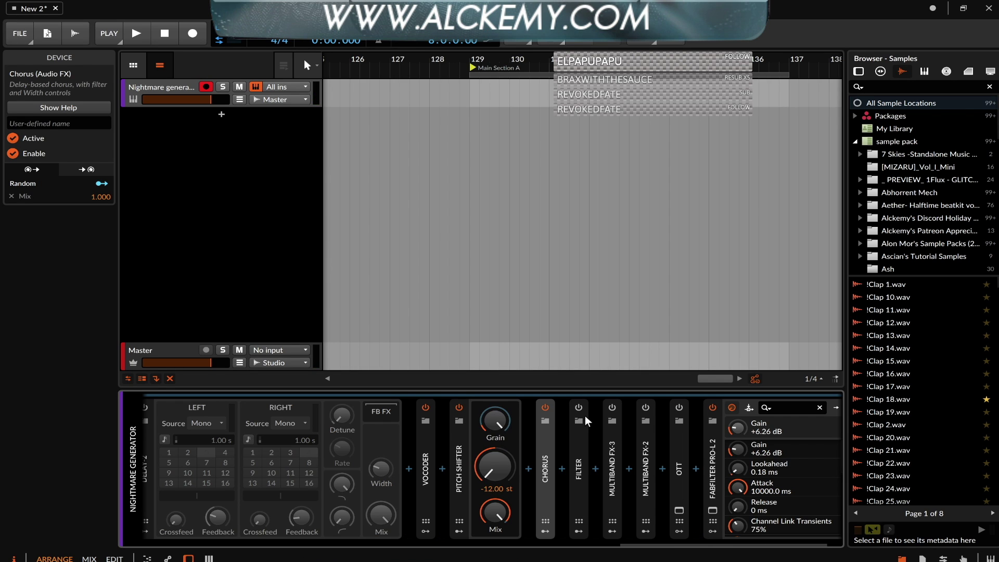
{"action": "double_click", "coordinate": [584, 415]}
{"action": "scroll", "coordinate": [576, 453], "scroll_direction": "right", "scroll_amount": 1}
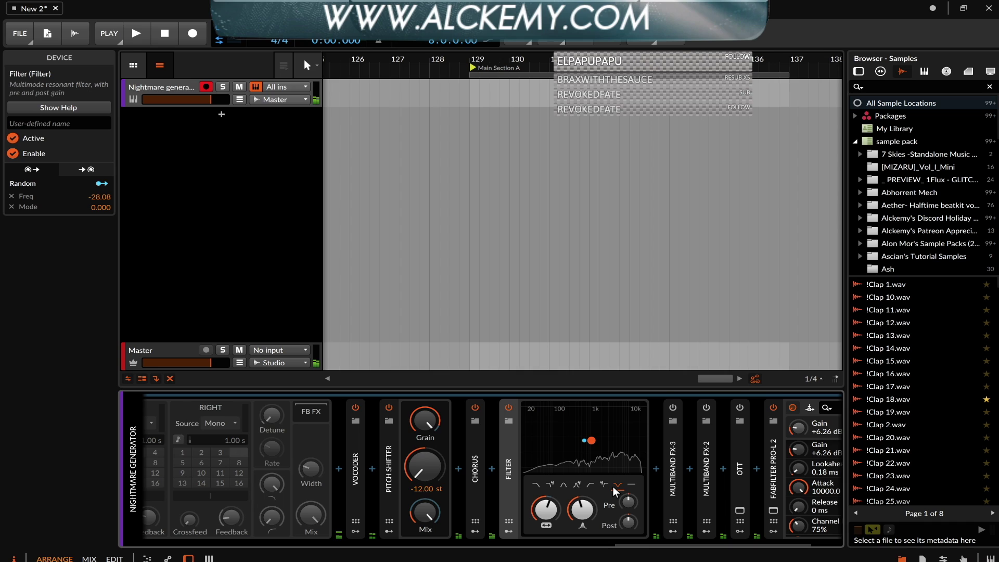
{"action": "double_click", "coordinate": [510, 447]}
Step: Enable and expand Multiband FX-3, and expand the Filter inside its LOW chain
{"action": "double_click", "coordinate": [557, 431]}
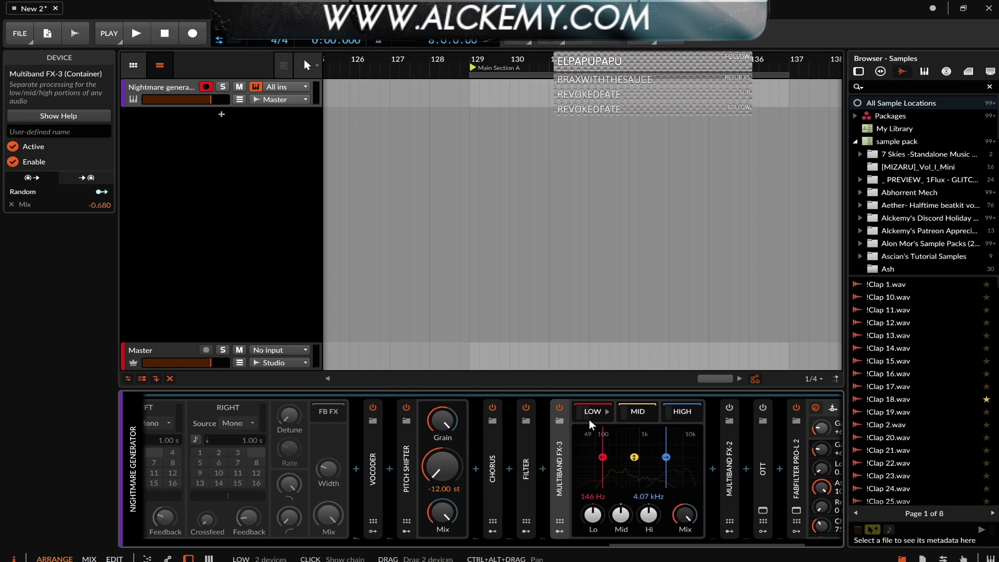
{"action": "left_click", "coordinate": [591, 411]}
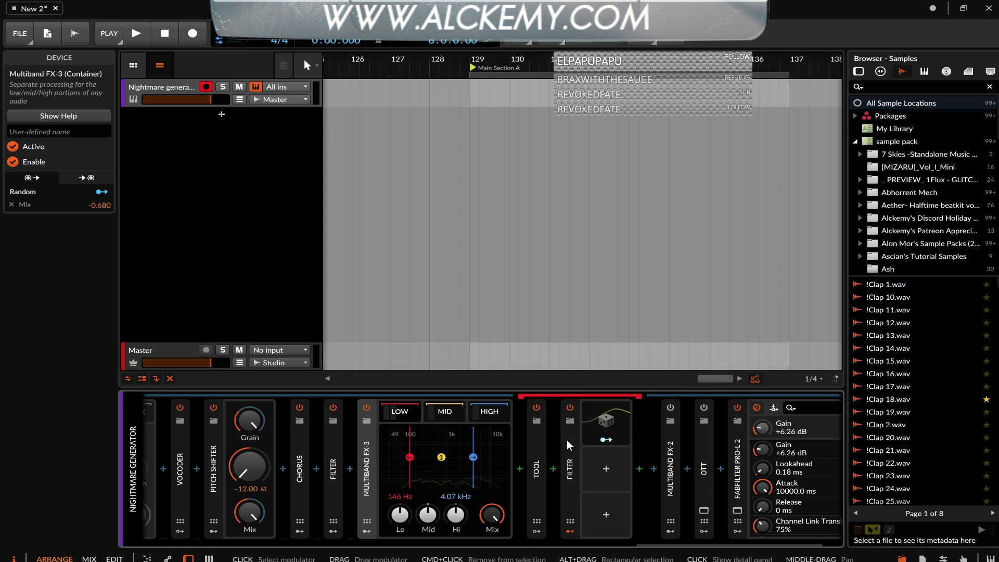
{"action": "double_click", "coordinate": [567, 440]}
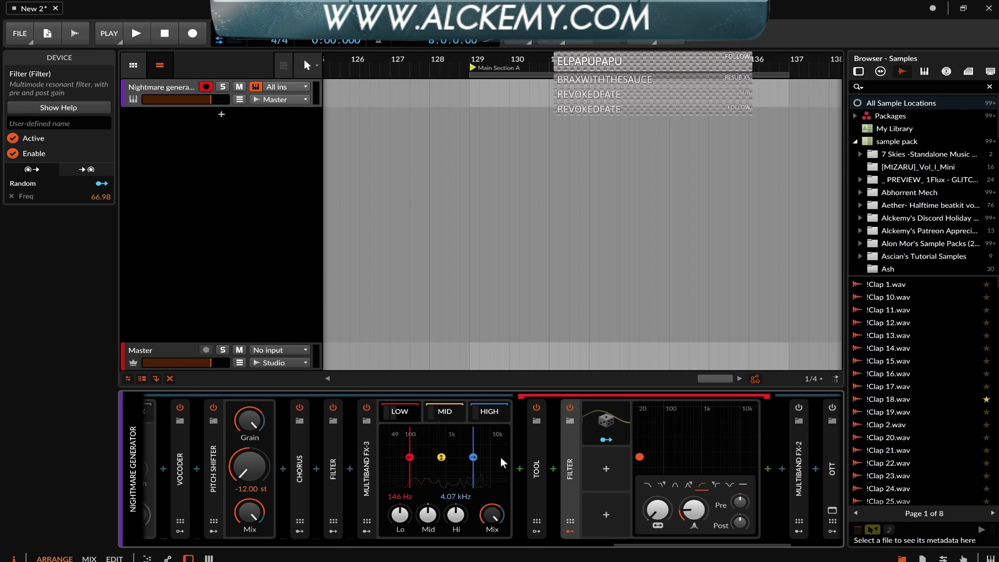
Step: Examine the Filters in the MID and HIGH chains of Multiband FX-3, expanding the one in HIGH
{"action": "left_click", "coordinate": [438, 408]}
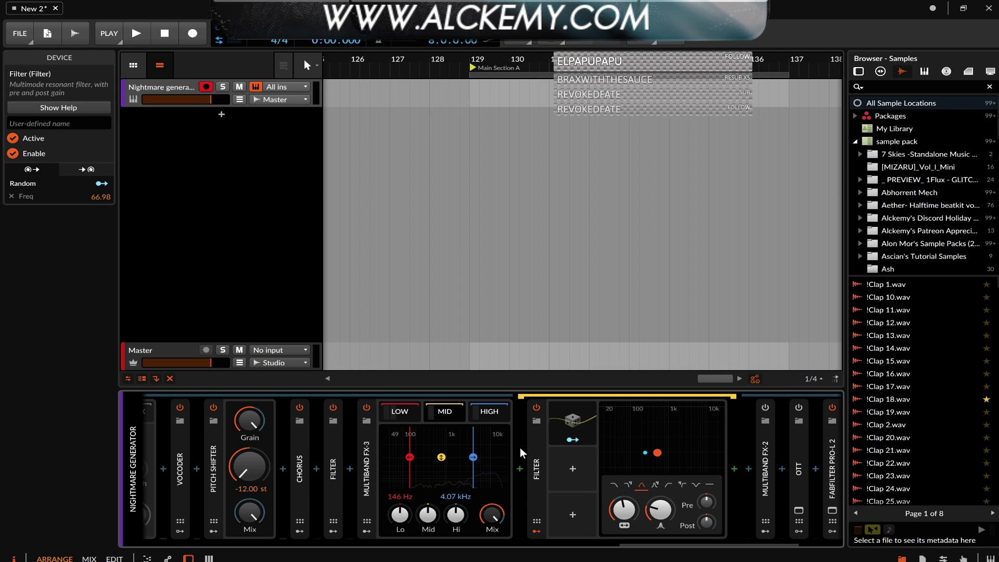
{"action": "left_click", "coordinate": [476, 405]}
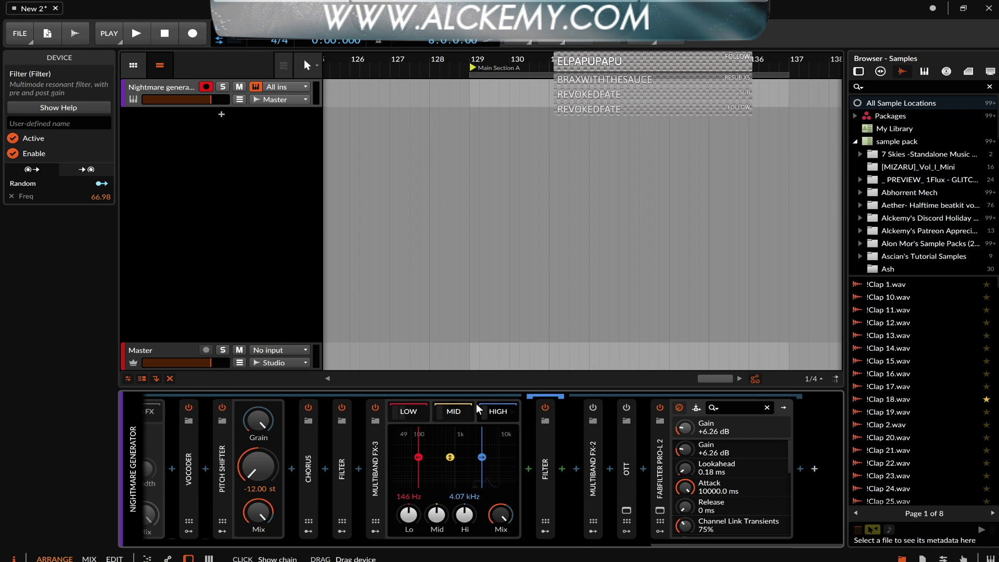
{"action": "left_click", "coordinate": [548, 454]}
{"action": "left_click", "coordinate": [548, 454]}
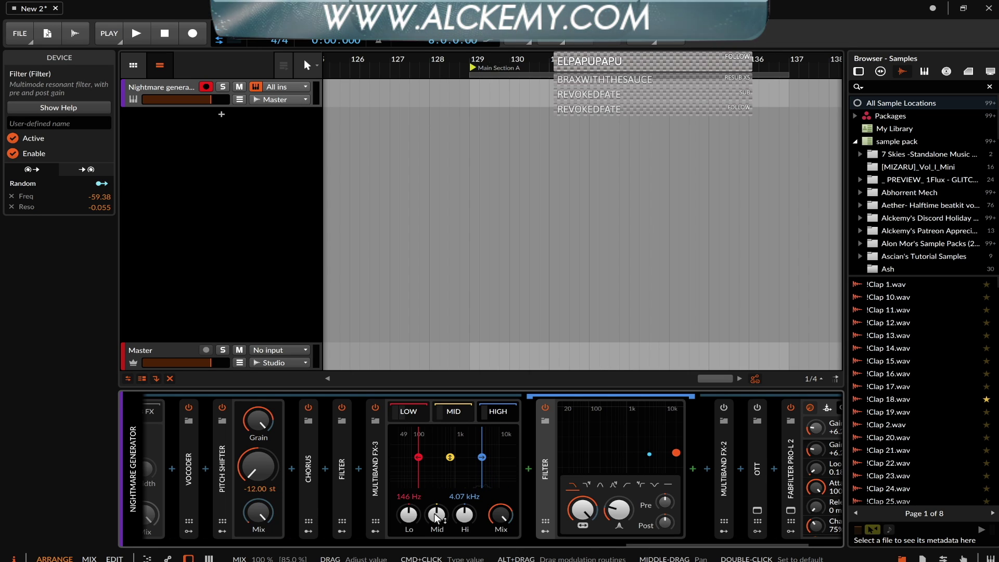
Step: Show the modulators of Multiband FX-3 and collapse the device, and enable and expand Multiband FX-2
{"action": "left_click", "coordinate": [373, 530]}
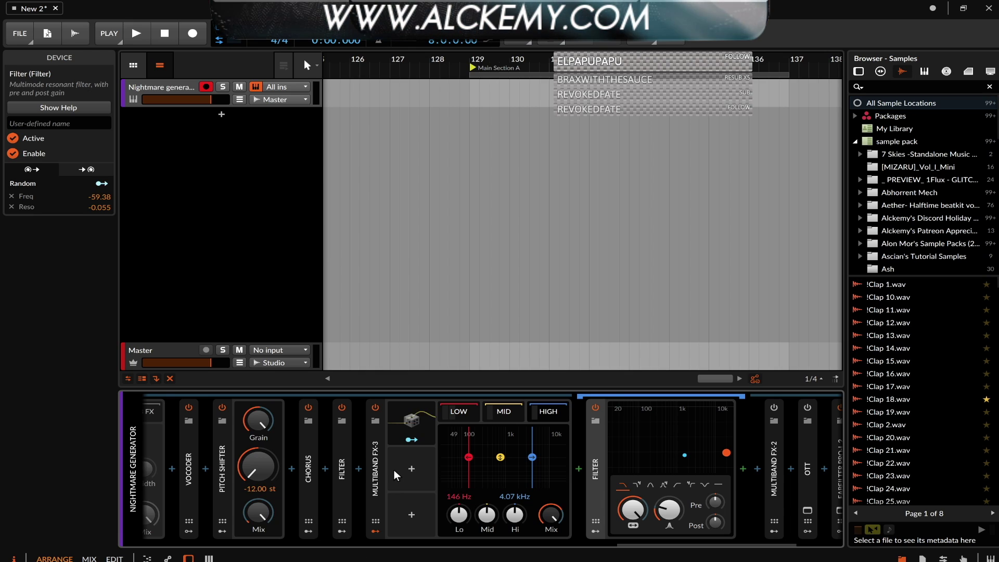
{"action": "left_click", "coordinate": [377, 462]}
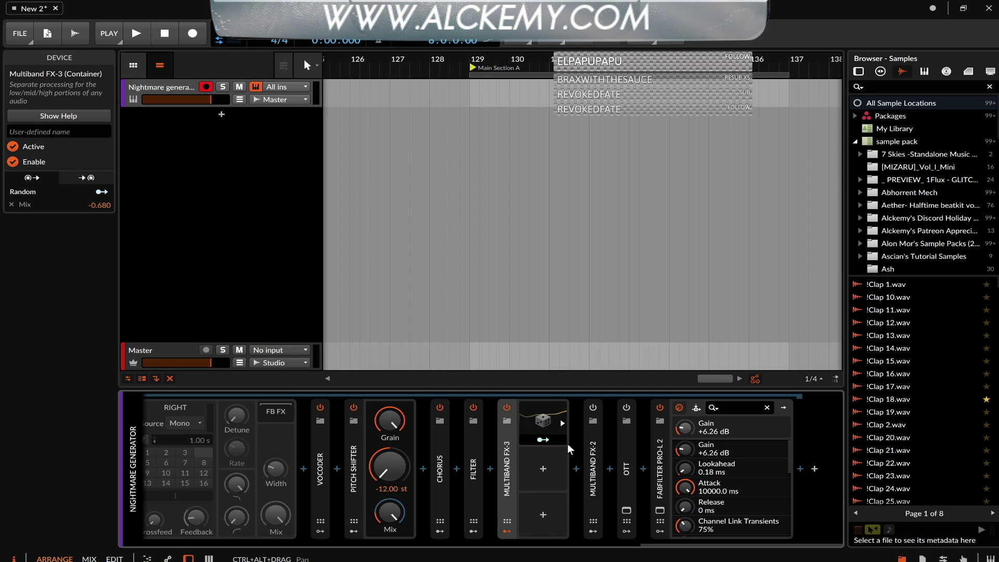
{"action": "double_click", "coordinate": [595, 437]}
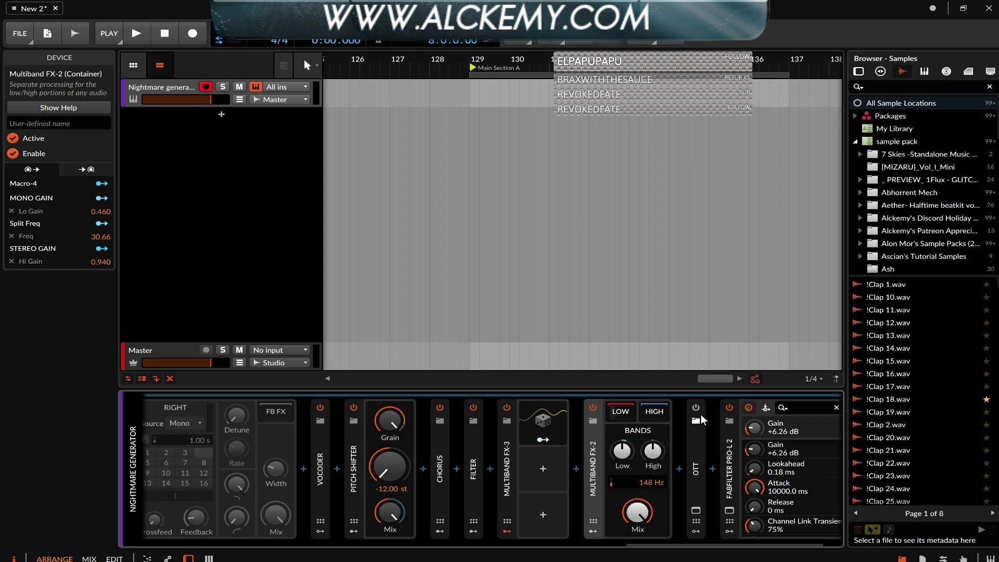
Step: Enable OTT and inspect its plug-in window, close it, and collapse Multiband FX-2
{"action": "left_click", "coordinate": [696, 510]}
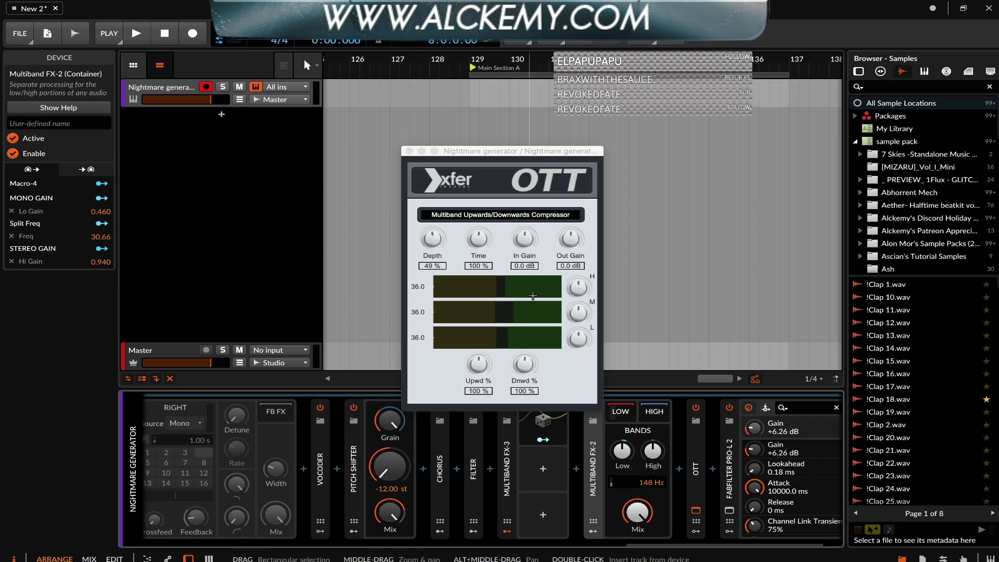
{"action": "left_click", "coordinate": [409, 150]}
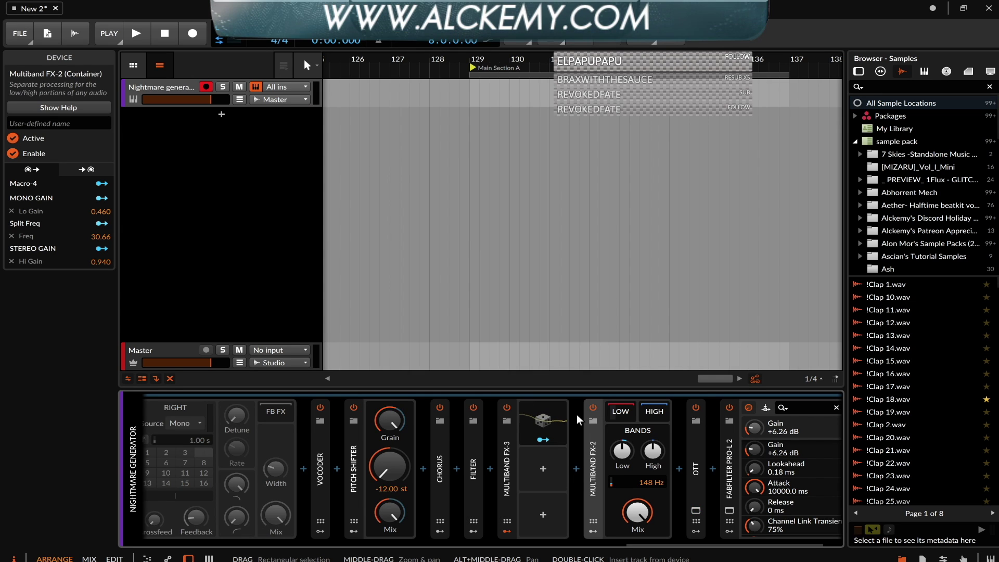
{"action": "left_click", "coordinate": [589, 435]}
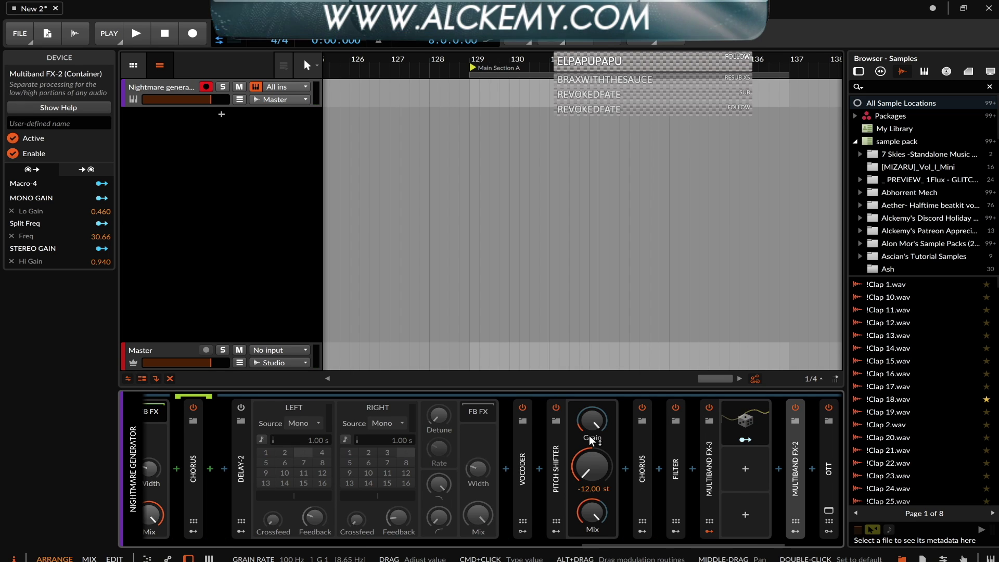
Step: Set the gain in the FabFilter Pro-L 2 plug-in window to about +8.54 dB and close the window
{"action": "scroll", "coordinate": [241, 485], "scroll_direction": "left", "scroll_amount": 3}
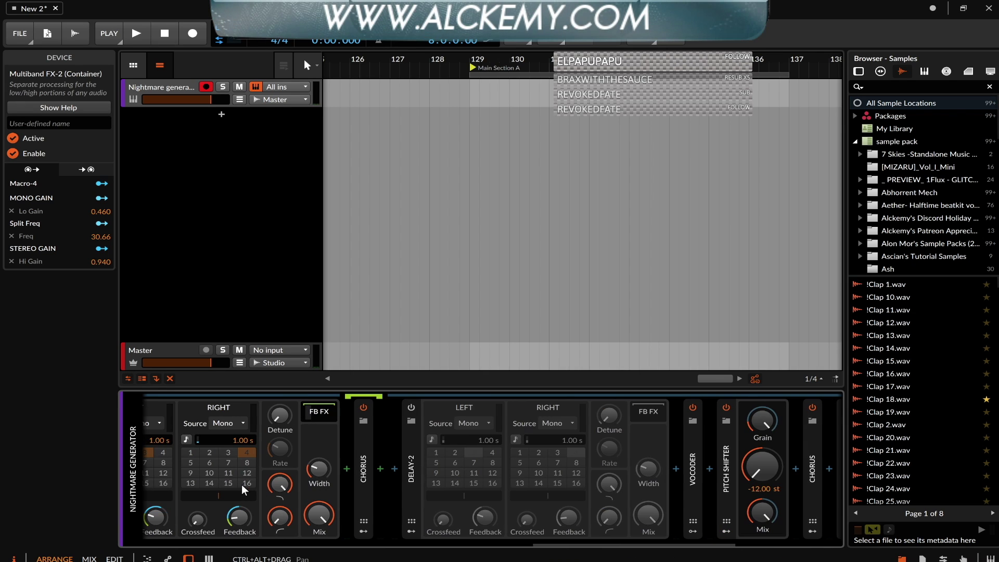
{"action": "scroll", "coordinate": [242, 485], "scroll_direction": "left", "scroll_amount": 8}
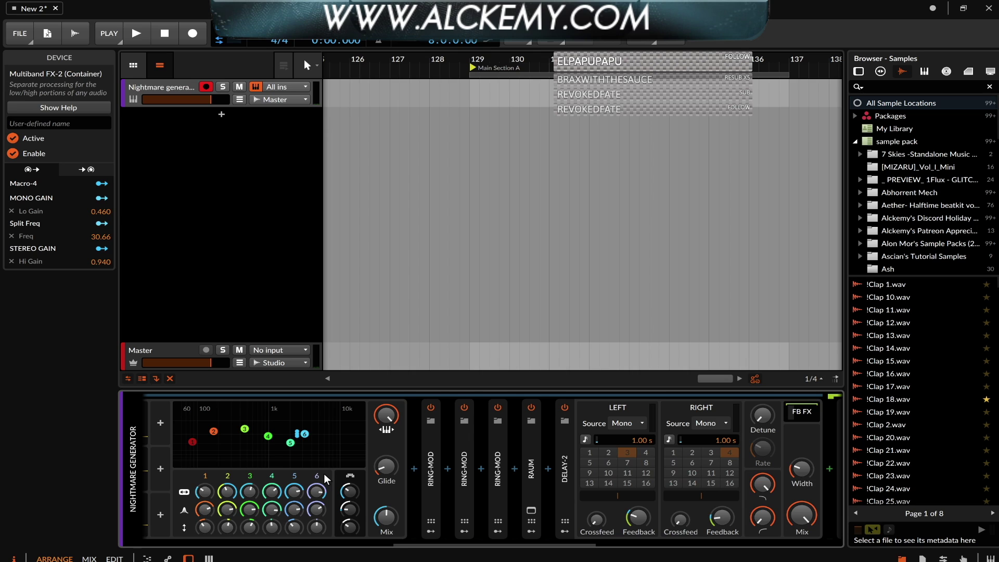
{"action": "scroll", "coordinate": [349, 495], "scroll_direction": "right", "scroll_amount": 8}
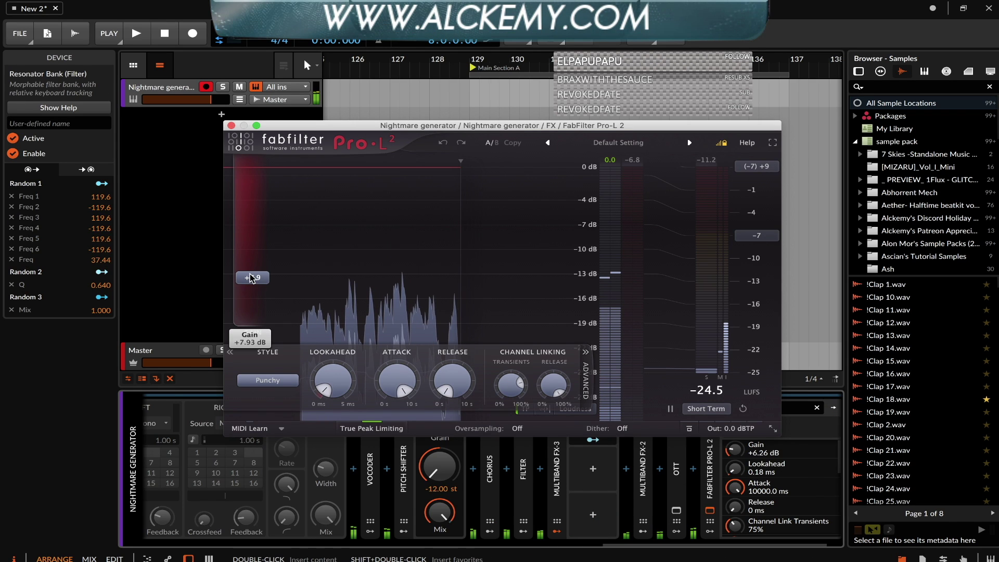
{"action": "mouse_move", "coordinate": [252, 278]}
{"action": "left_mouse_down"}
{"action": "mouse_move", "coordinate": [250, 264]}
{"action": "mouse_move", "coordinate": [248, 278]}
{"action": "left_mouse_up"}
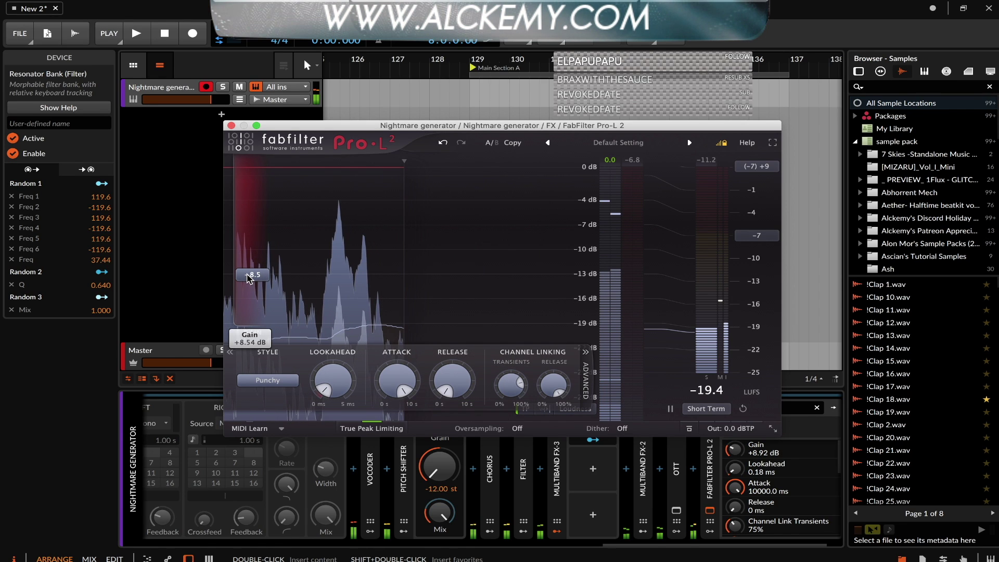
{"action": "left_click", "coordinate": [231, 125]}
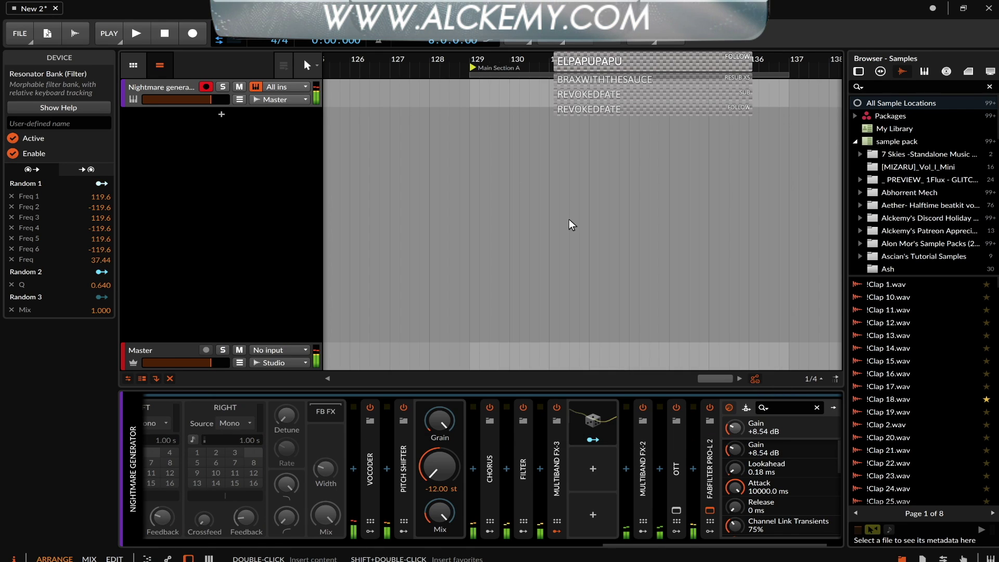
Step: Switch off the Polysynth at the start of the device chain and select it to show its settings
{"action": "scroll", "coordinate": [395, 399], "scroll_direction": "up", "scroll_amount": 15}
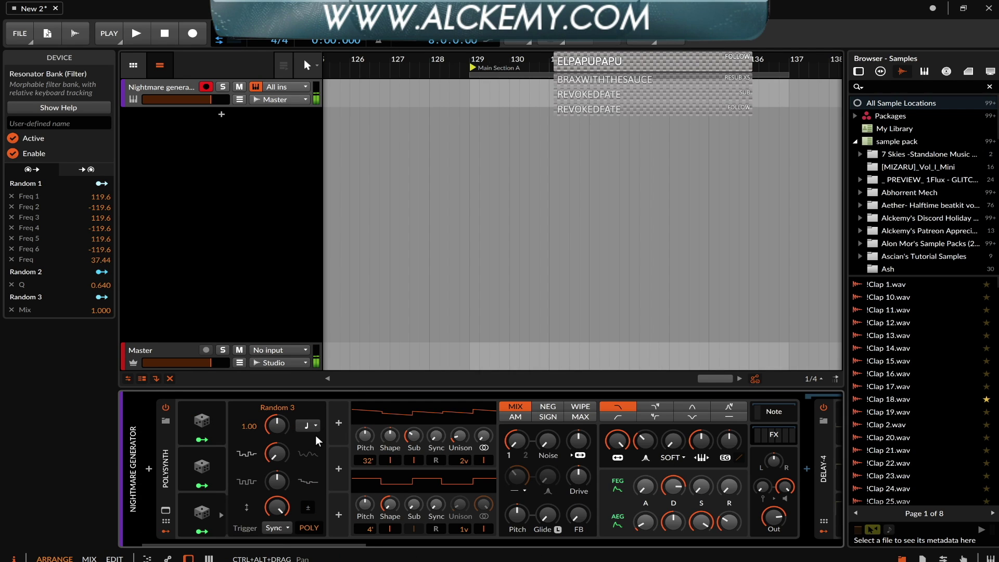
{"action": "left_click", "coordinate": [165, 409]}
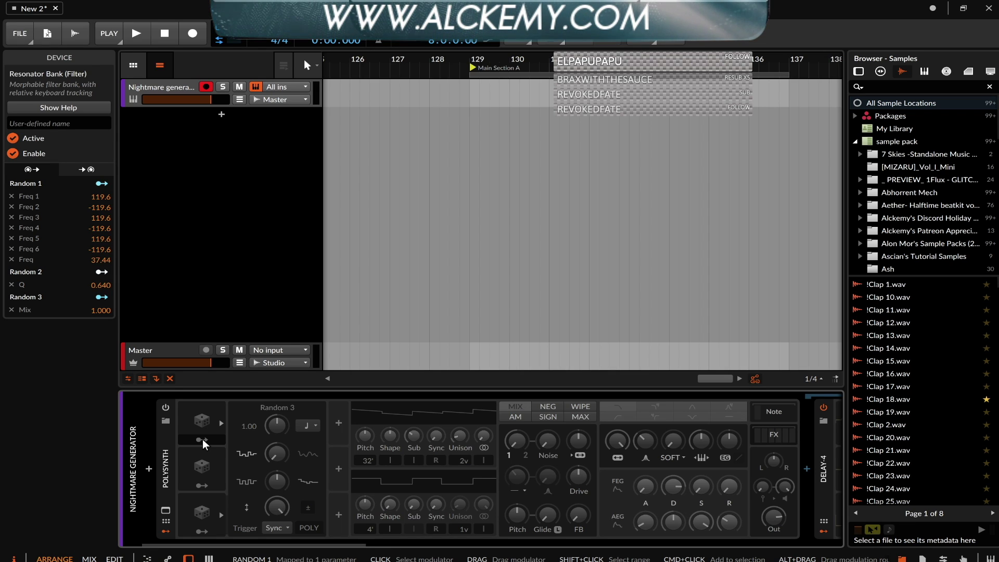
{"action": "double_click", "coordinate": [164, 441]}
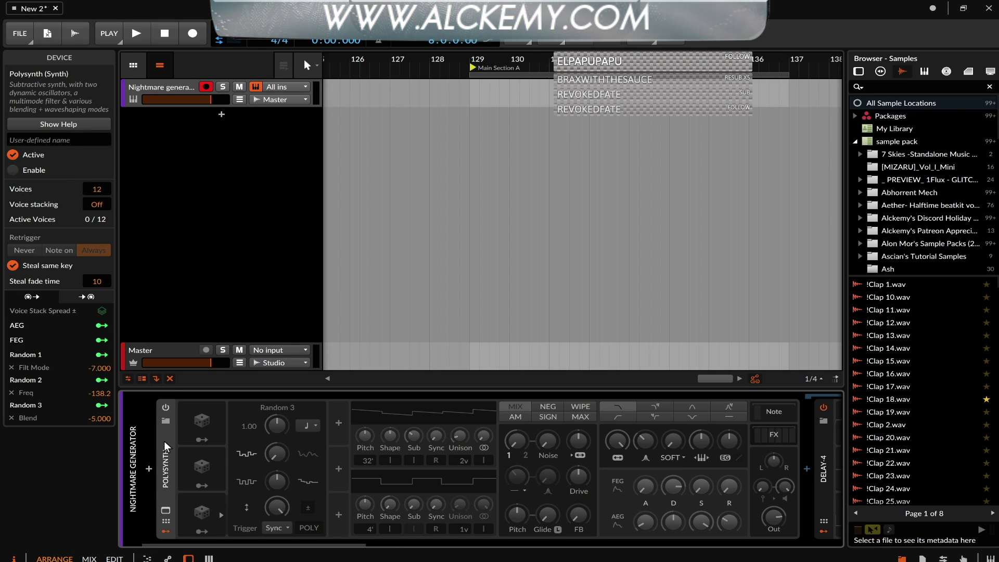